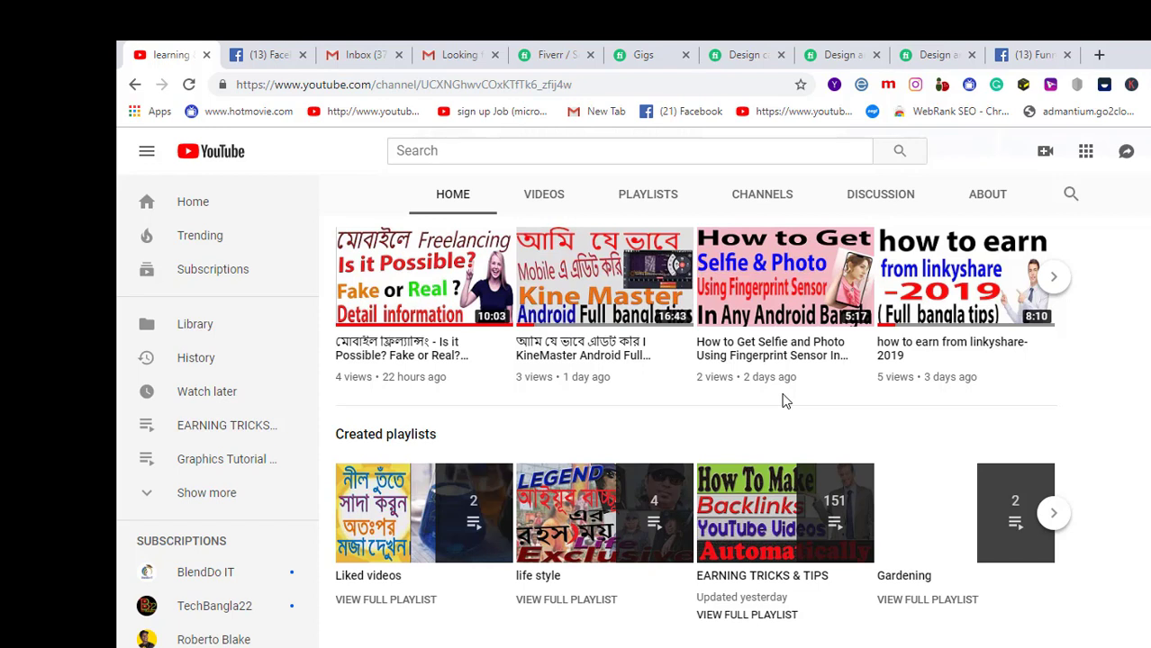
# - Show the Layers panel and bring 'Fiverr Gig youtube Thumbnil02.jpg' to the front as a single-layer image
pyautogui.hotkey('alt', 'Tab')
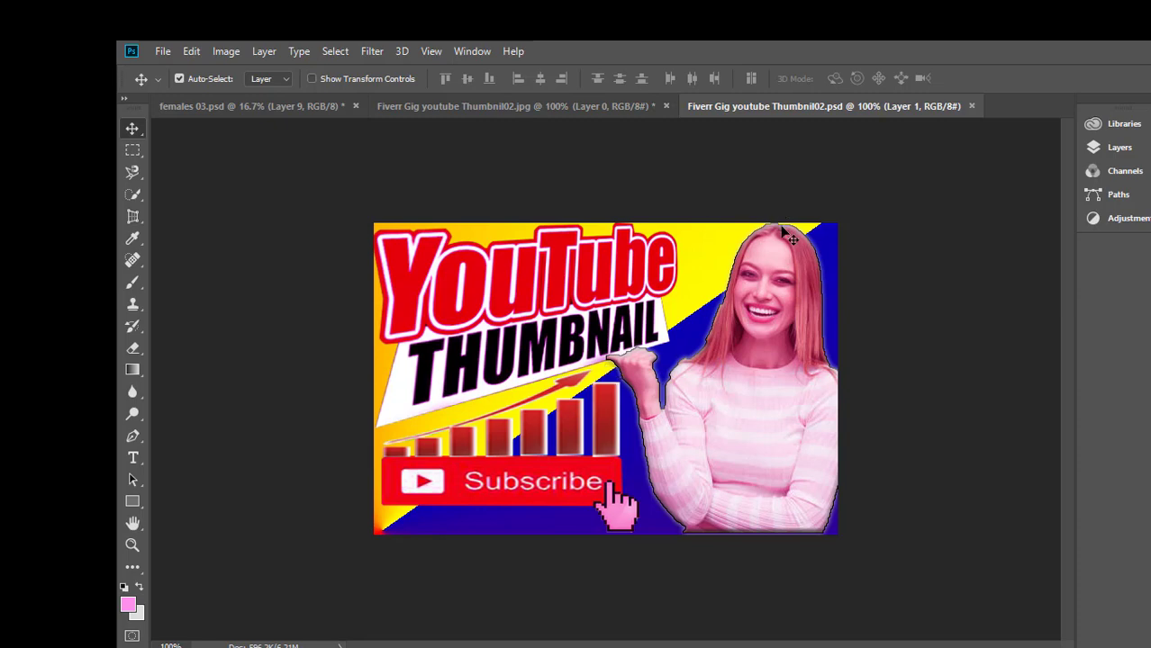
pyautogui.click(557, 108)
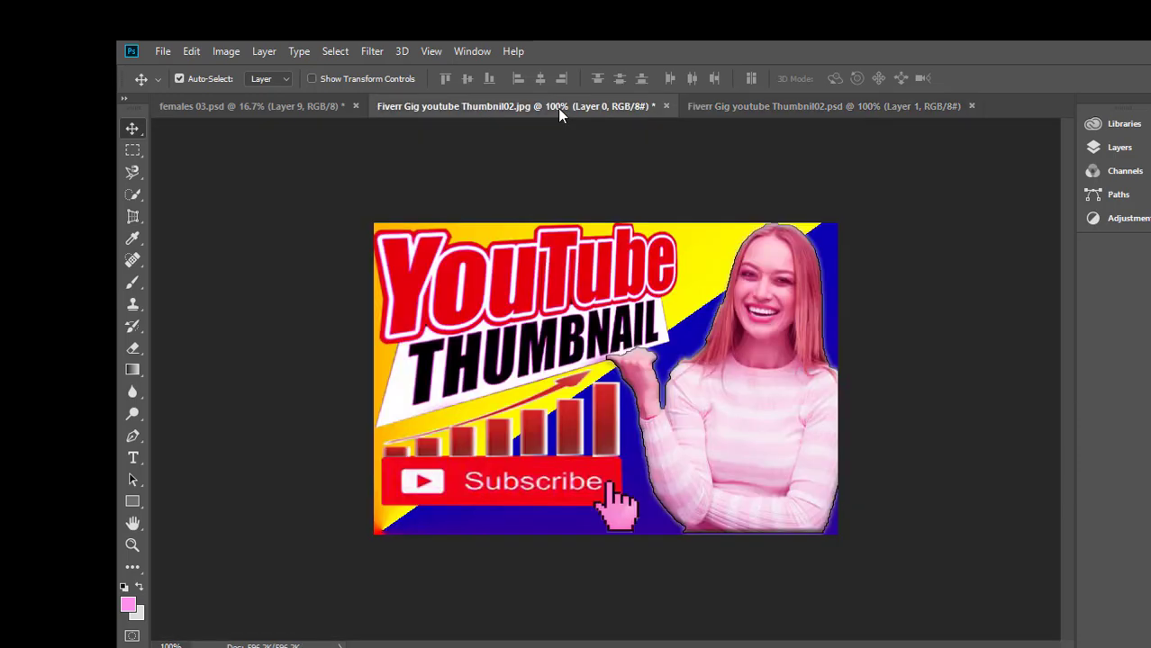
pyautogui.click(740, 111)
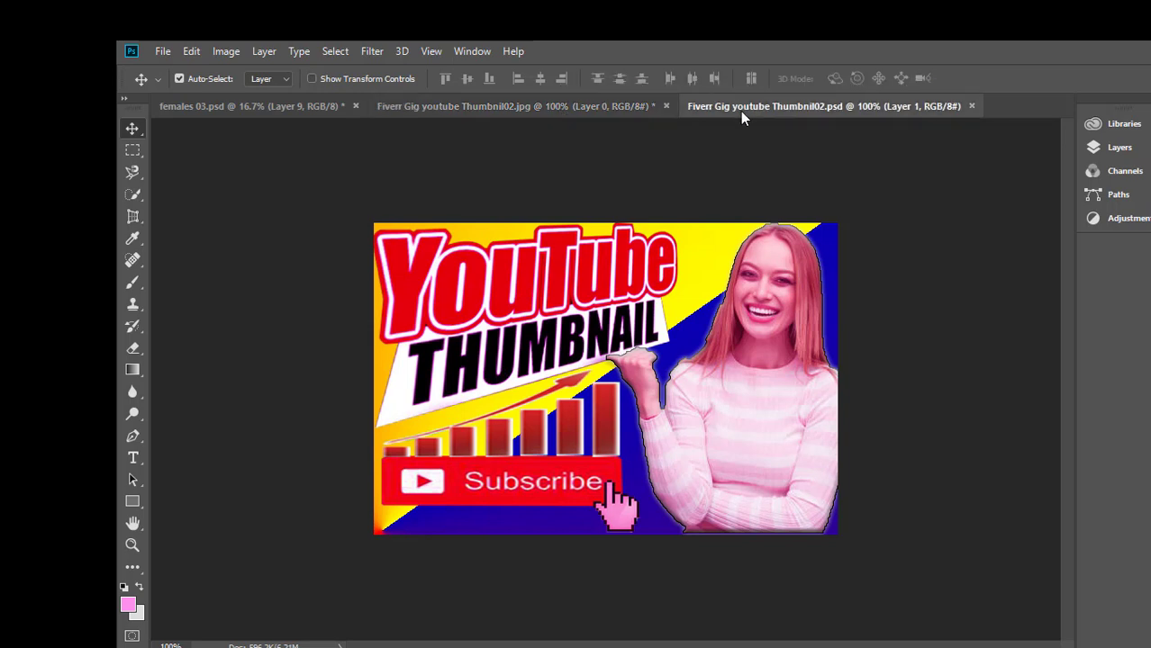
pyautogui.click(1119, 148)
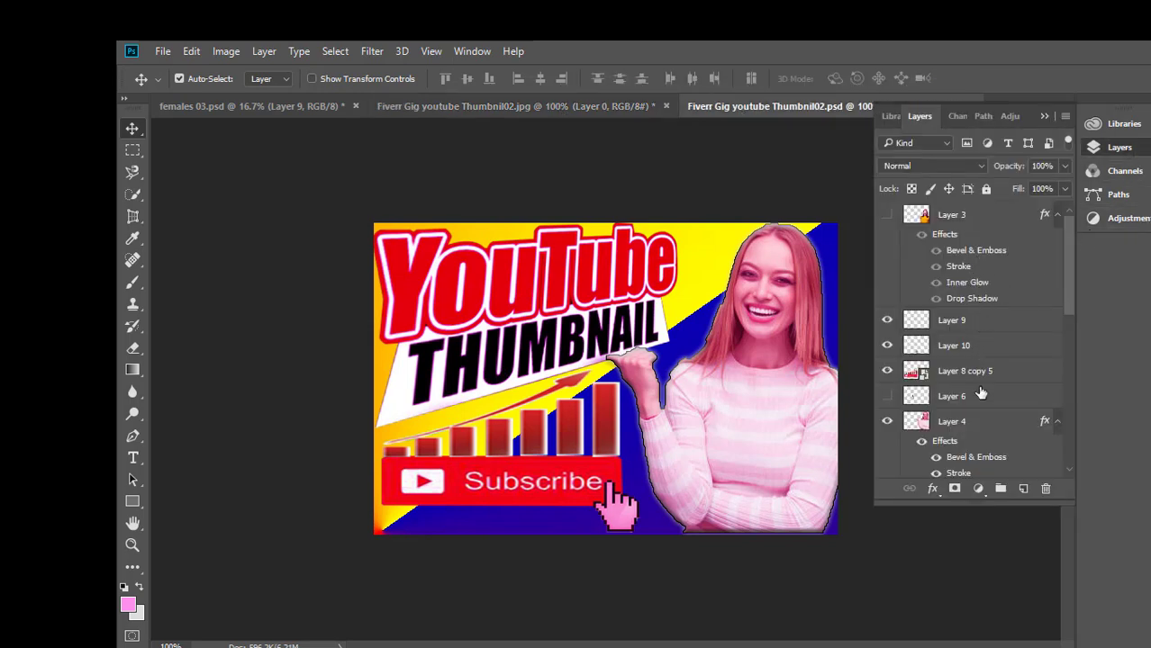
pyautogui.click(575, 108)
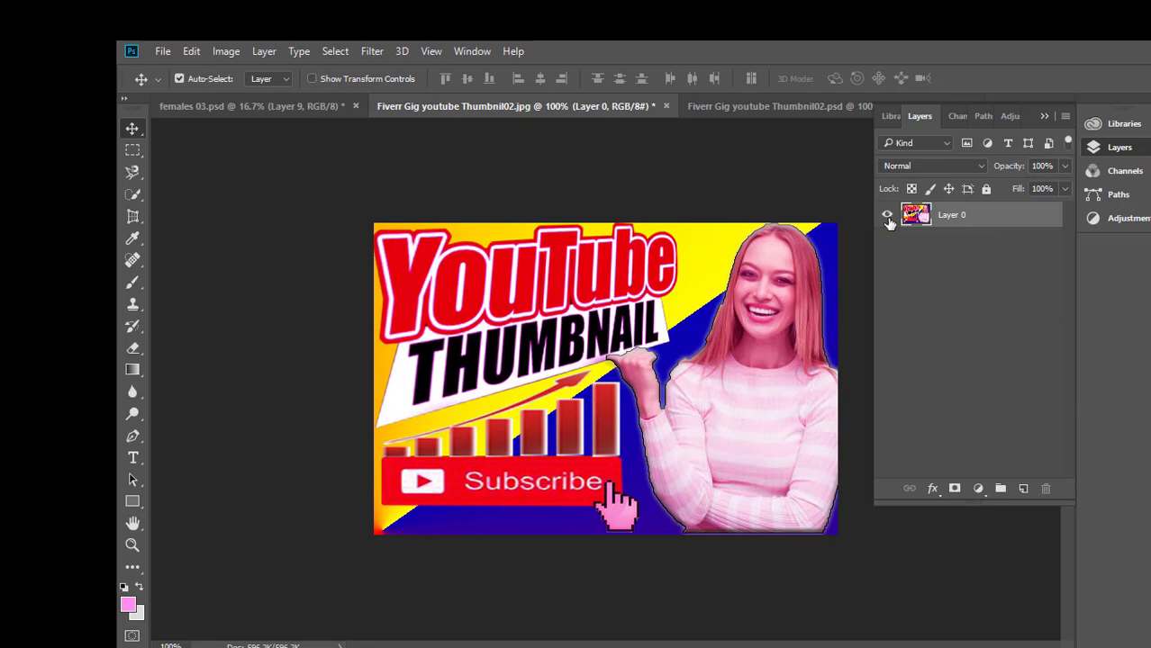
pyautogui.click(159, 53)
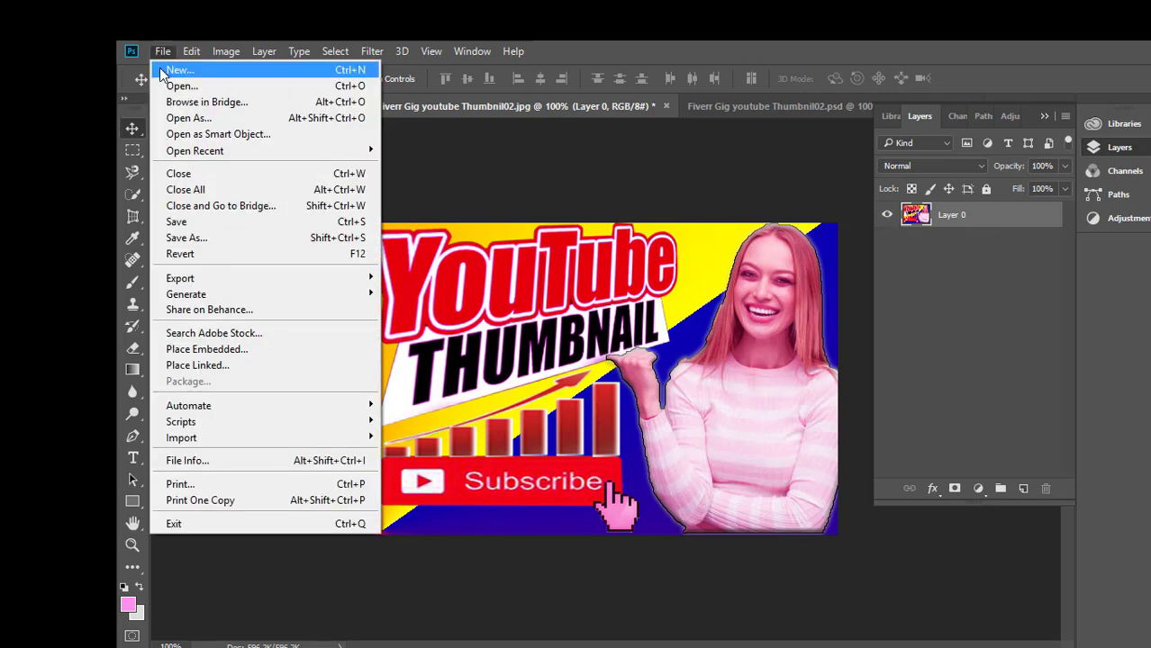
# - Create a blank document named 'Fiverr gig picture', keeping 550×370 px, 72 ppi and a white background
pyautogui.click(171, 69)
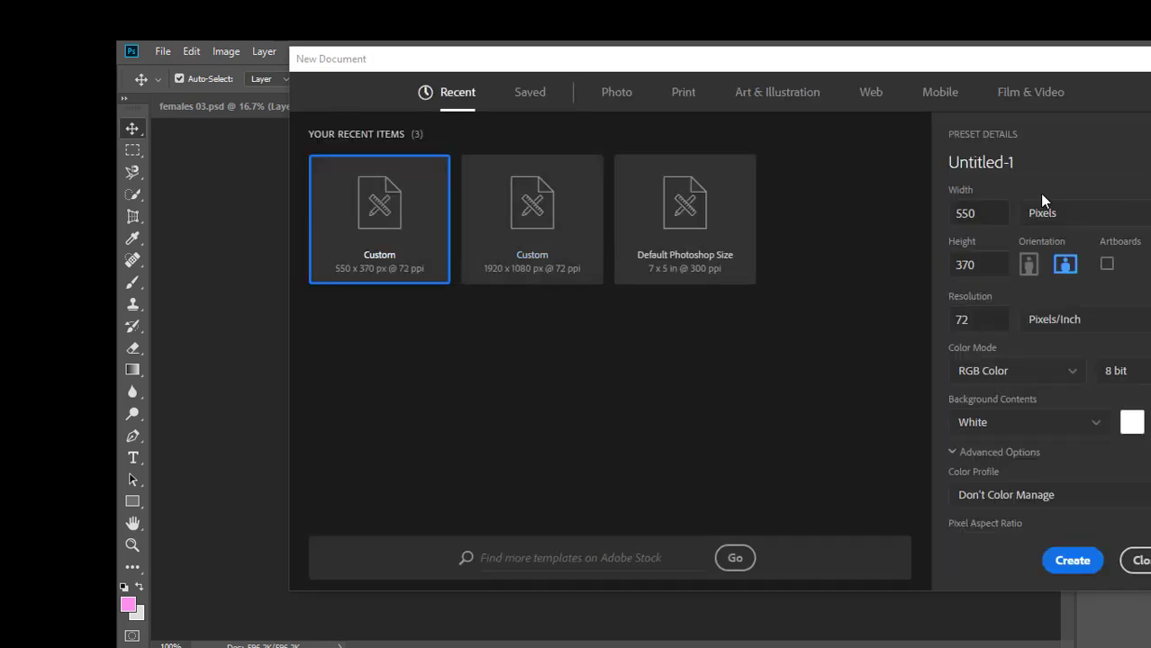
pyautogui.moveTo(1039, 161); pyautogui.dragTo(923, 169)
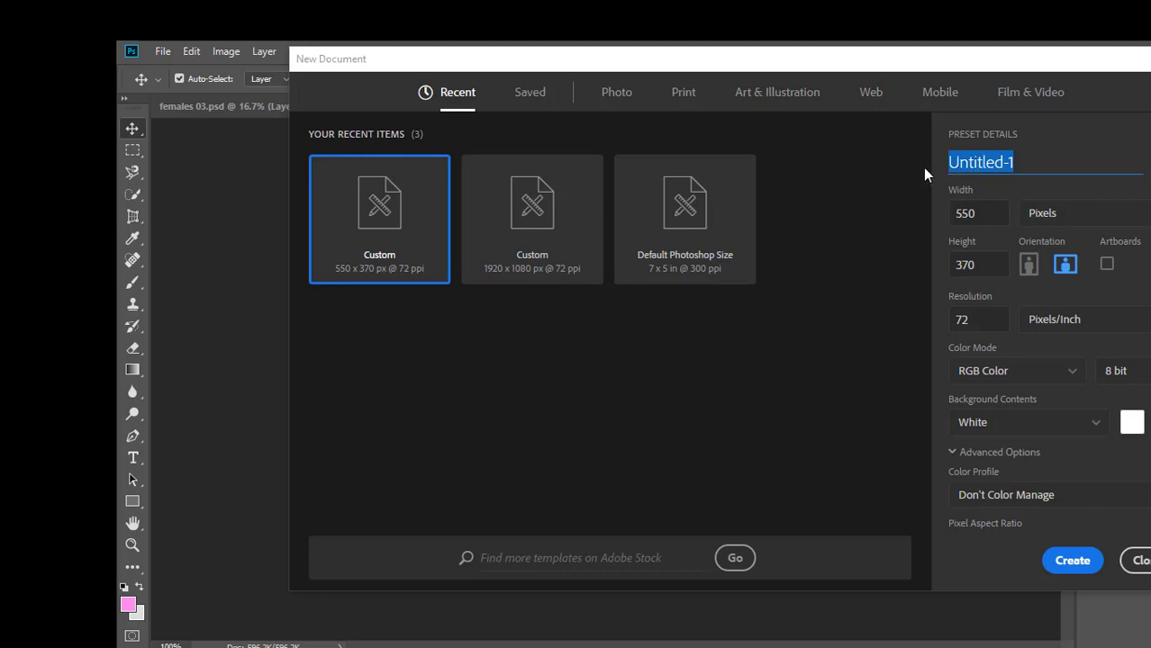
pyautogui.write('Fiverr gig picture')
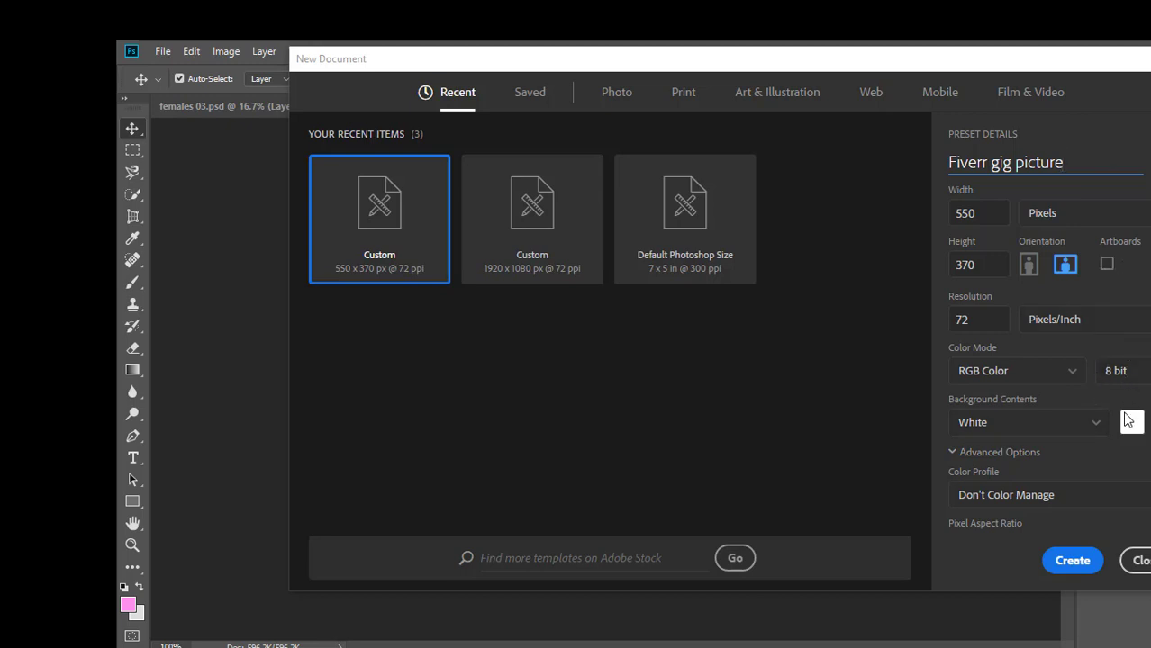
pyautogui.click(1068, 571)
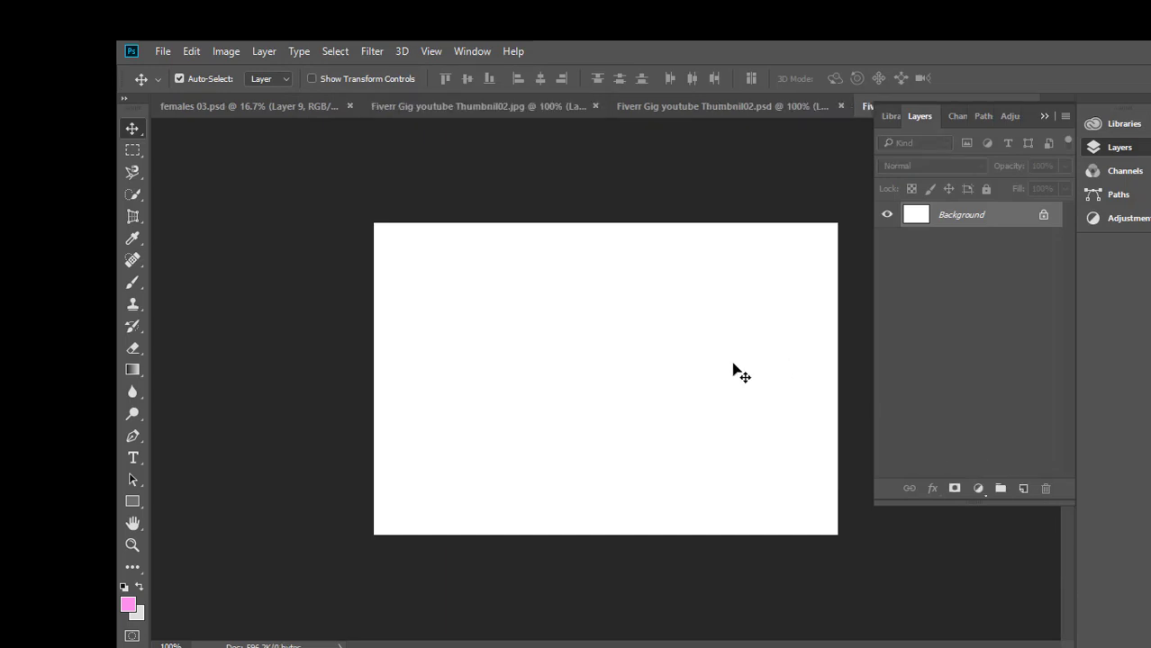
# - Unlock the Background layer into Layer 0 and switch back to Thumbnil02.psd
pyautogui.click(1044, 216)
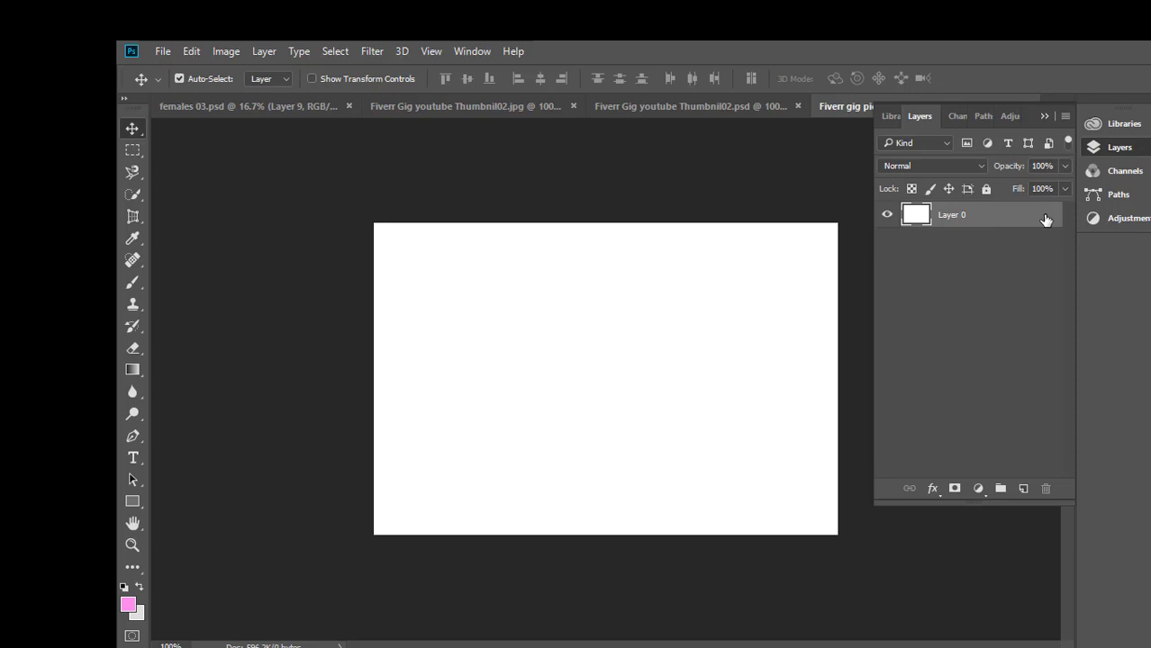
pyautogui.click(759, 108)
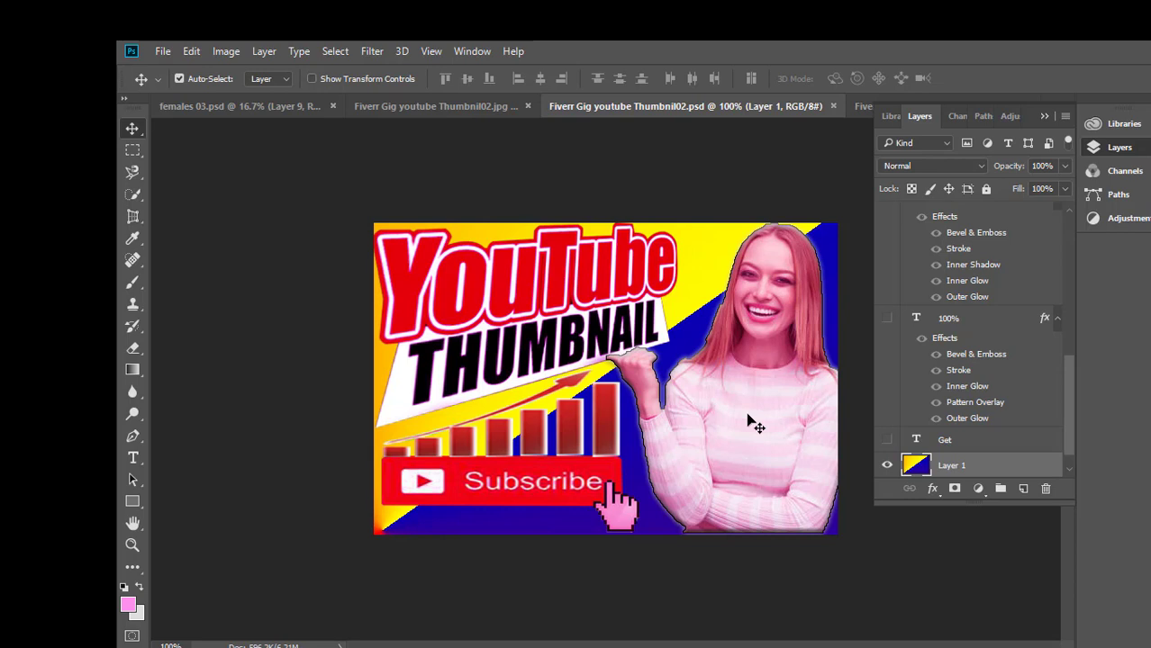
# - Toggle visibility of Layer 8 copy 5, Layer 4 and Layer 2 to identify them, then select Layer 2
pyautogui.moveTo(1070, 398); pyautogui.dragTo(1070, 250)
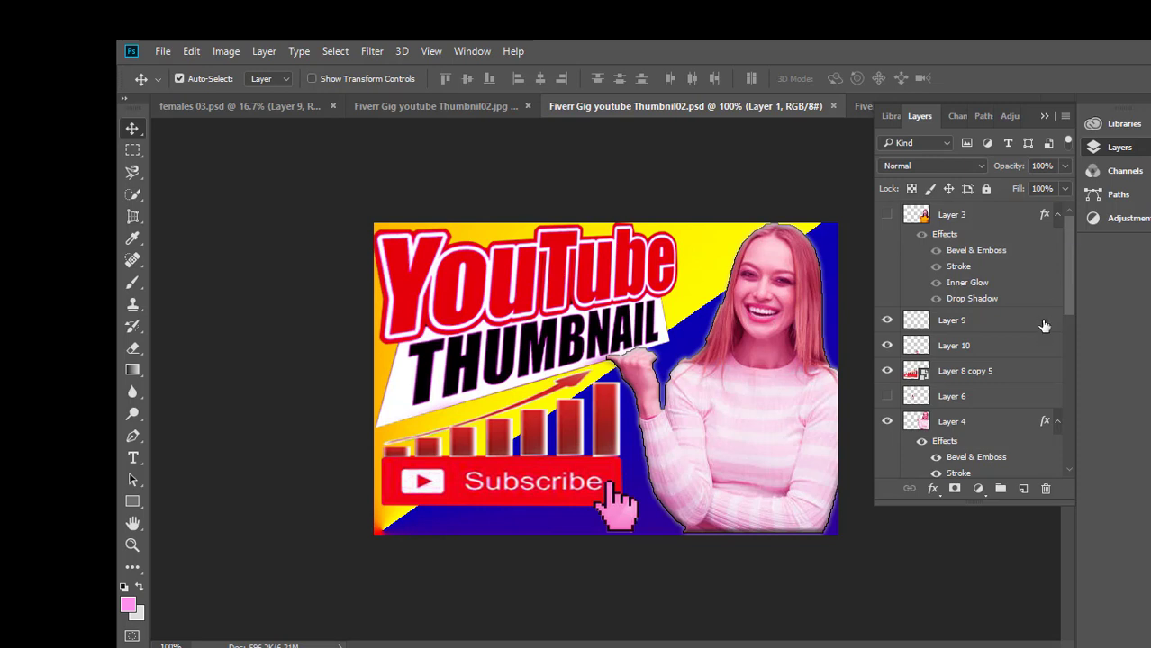
pyautogui.click(887, 371)
pyautogui.click(887, 372)
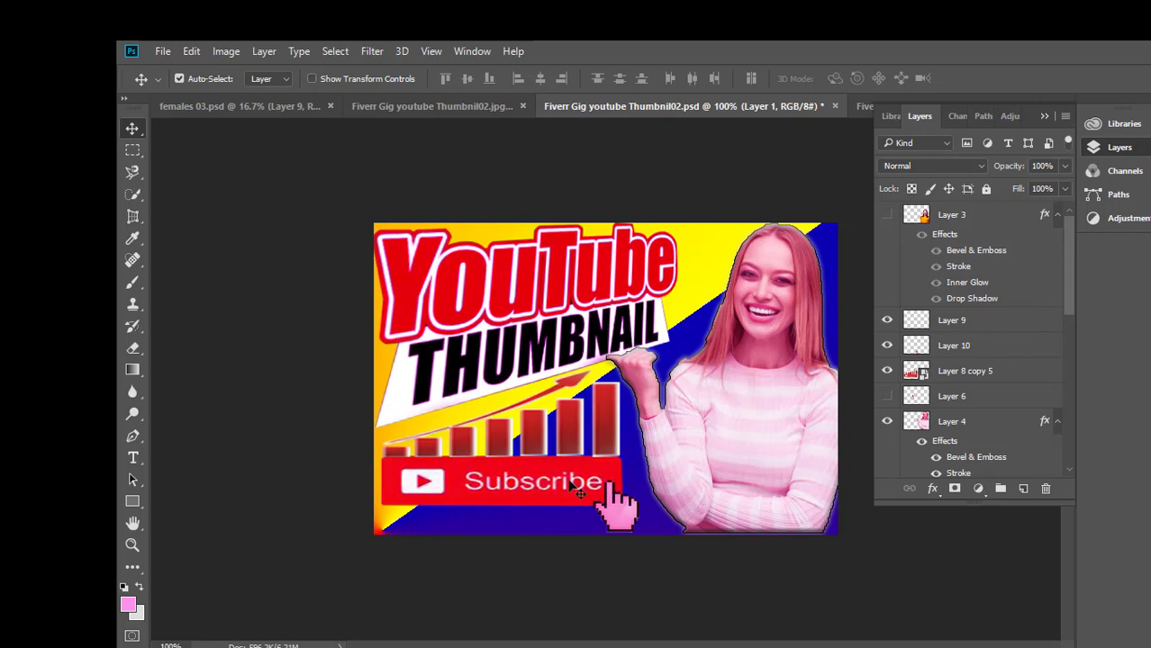
pyautogui.click(887, 423)
pyautogui.click(887, 423)
pyautogui.moveTo(1065, 277); pyautogui.dragTo(1054, 359)
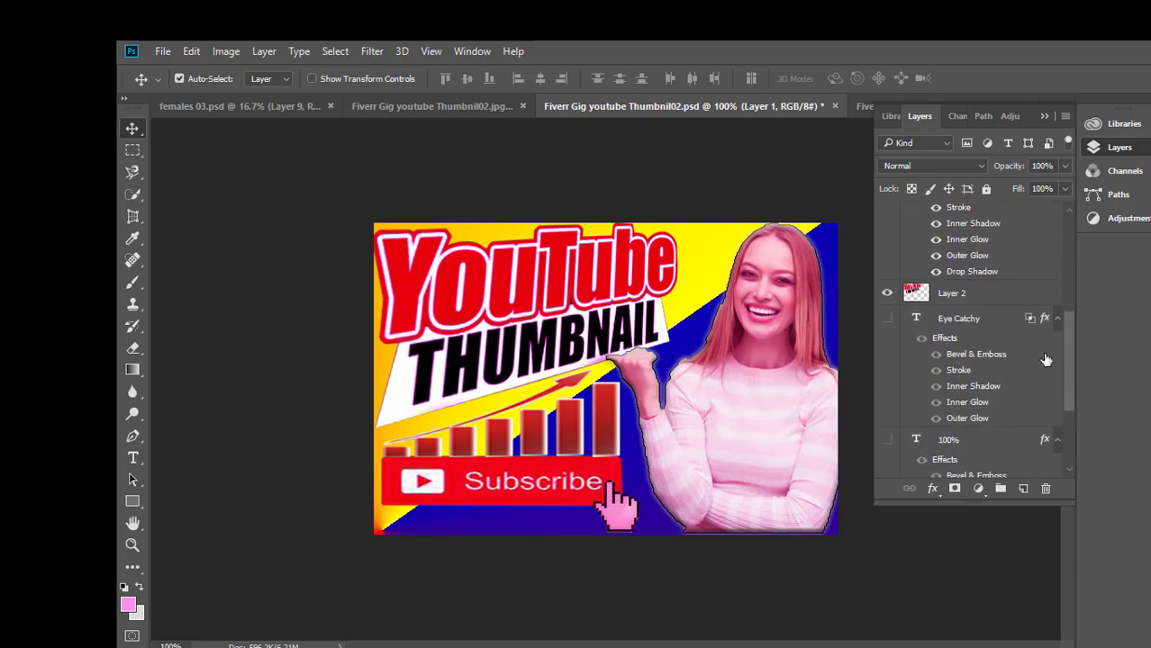
pyautogui.click(887, 295)
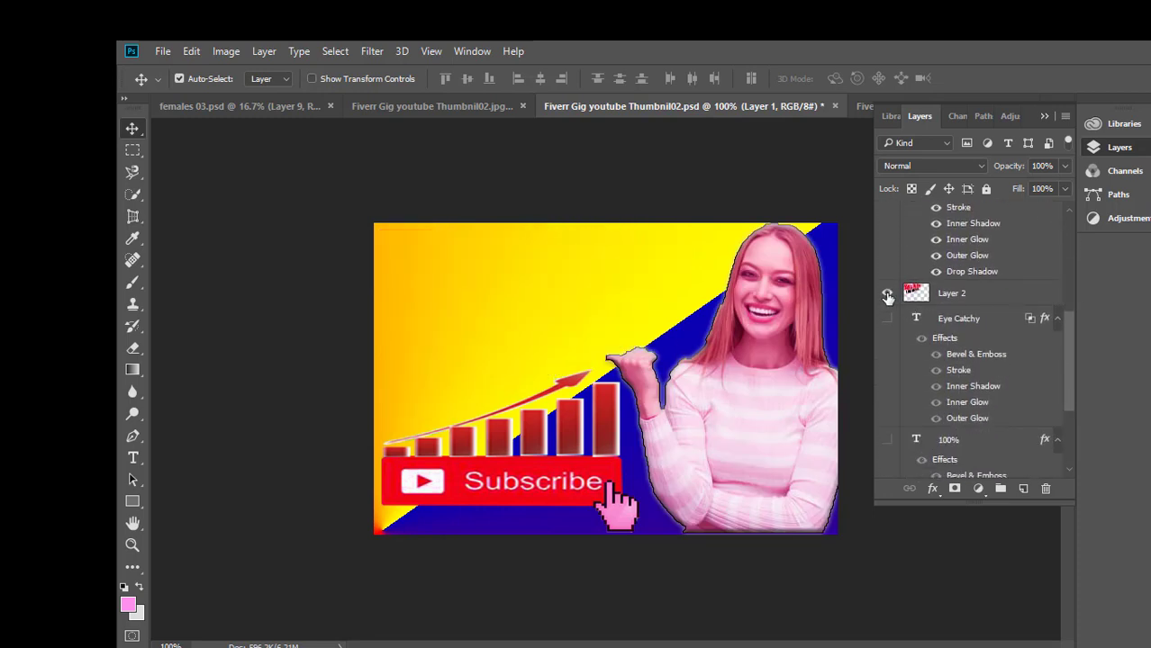
pyautogui.click(887, 294)
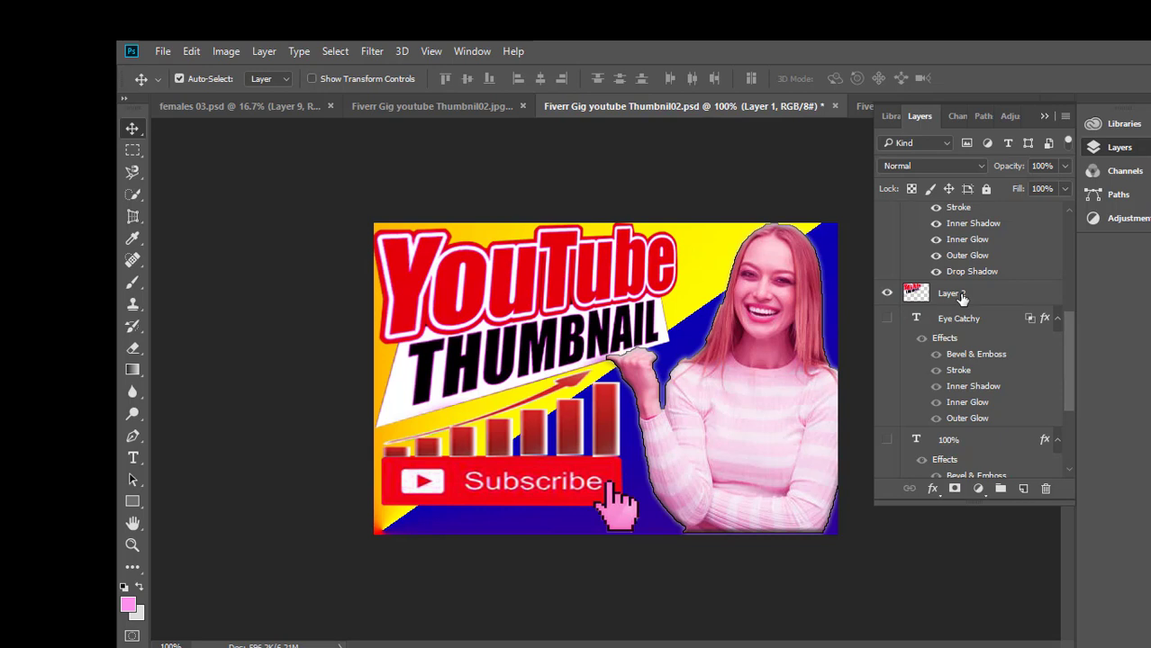
pyautogui.click(962, 295)
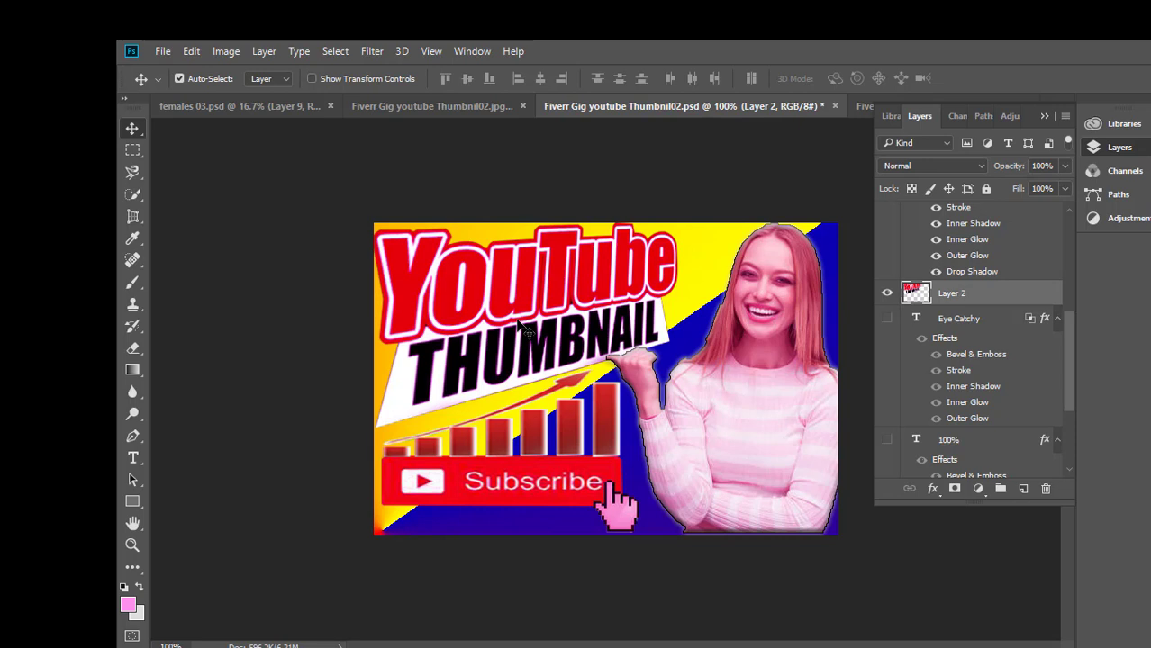
# - Copy Layer 2 into Fiverr gig picture, scaled to 93%, rotated −7.4° and nudged up-left
pyautogui.moveTo(520, 326); pyautogui.dragTo(570, 317)
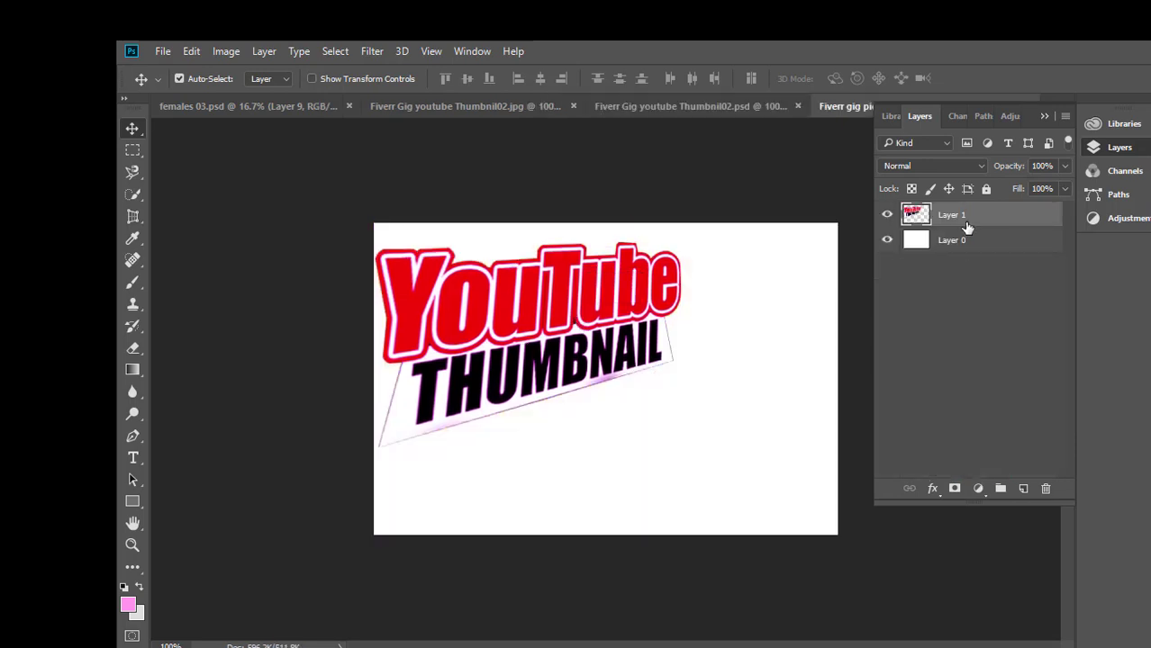
pyautogui.moveTo(642, 312)
pyautogui.mouseDown()
pyautogui.moveTo(630, 308)
pyautogui.moveTo(642, 313)
pyautogui.mouseUp()
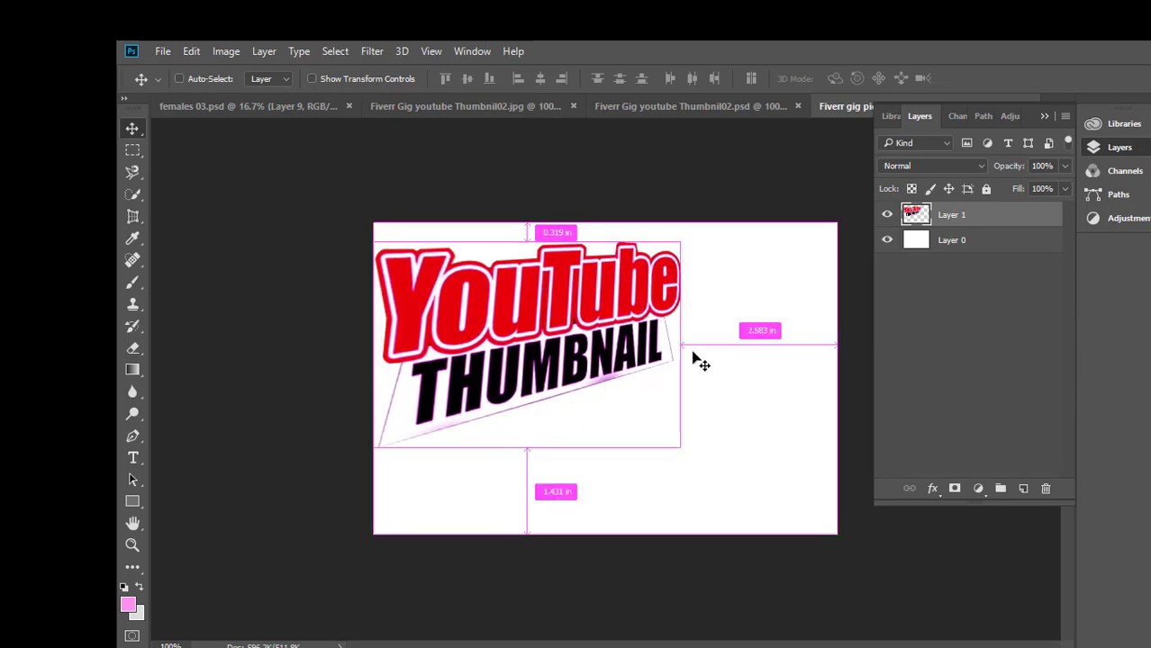
pyautogui.hotkey('ctrl', 't')
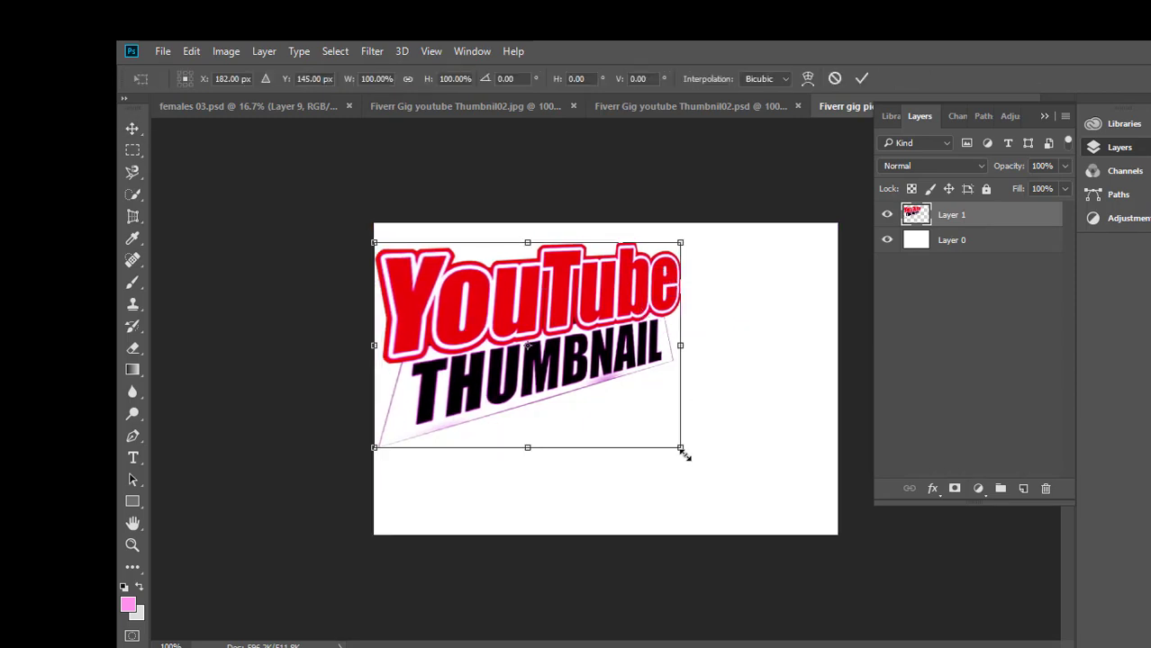
pyautogui.moveTo(684, 456)
pyautogui.mouseDown()
pyautogui.moveTo(673, 442)
pyautogui.moveTo(696, 438)
pyautogui.mouseUp()
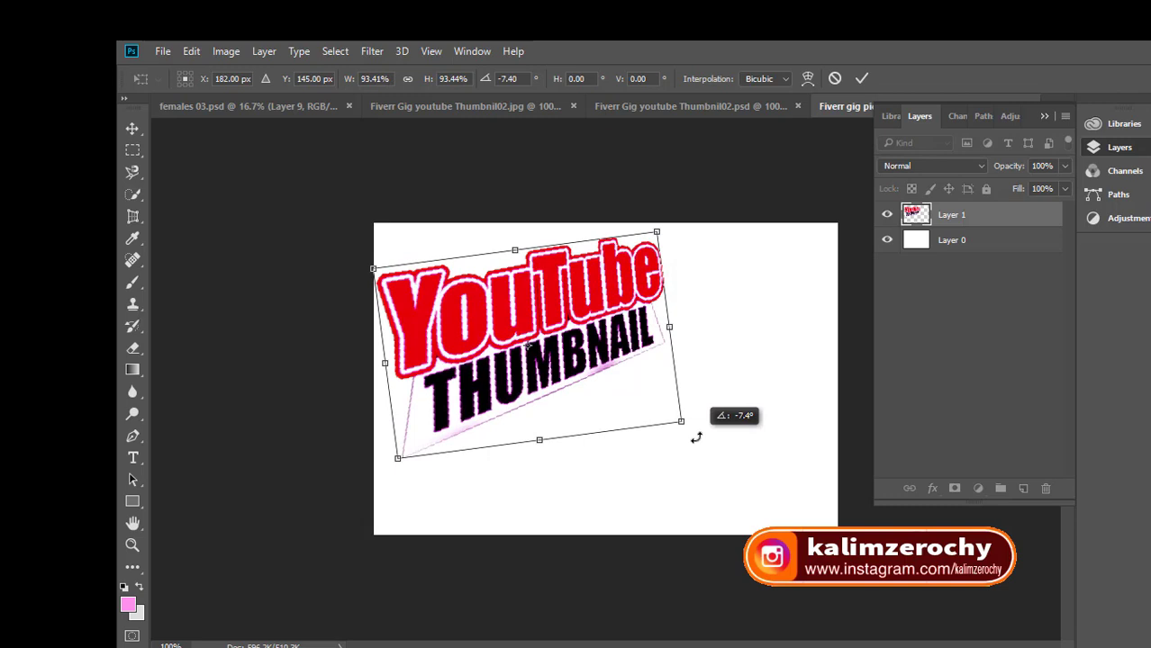
pyautogui.moveTo(618, 342); pyautogui.dragTo(611, 338)
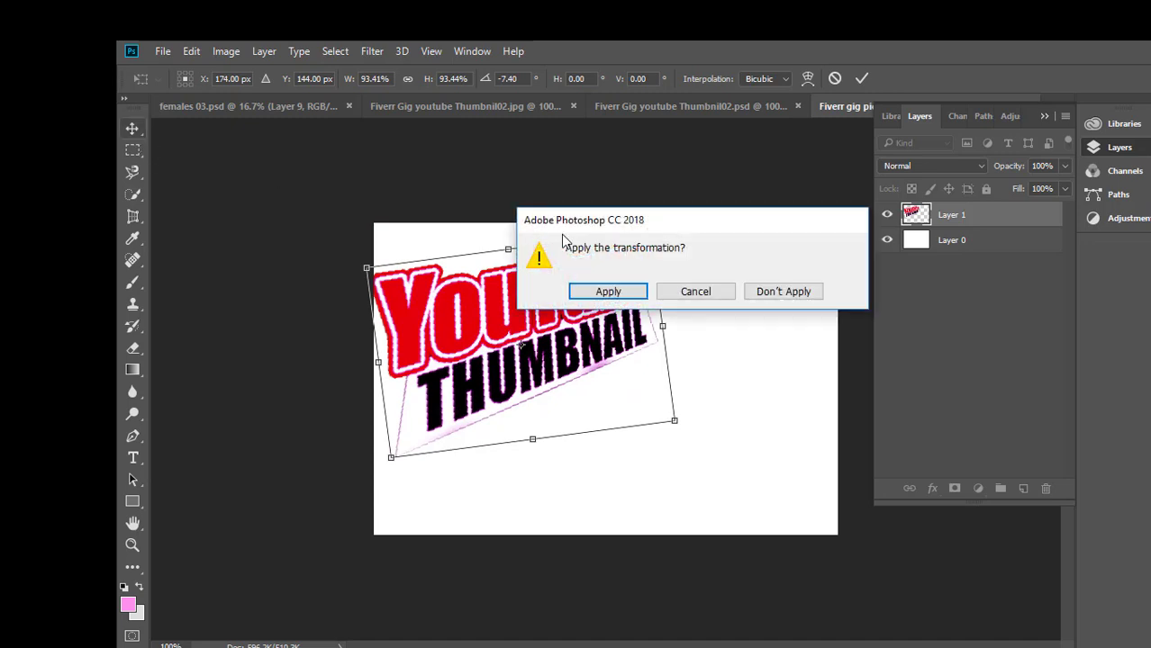
pyautogui.click(608, 291)
pyautogui.click(748, 105)
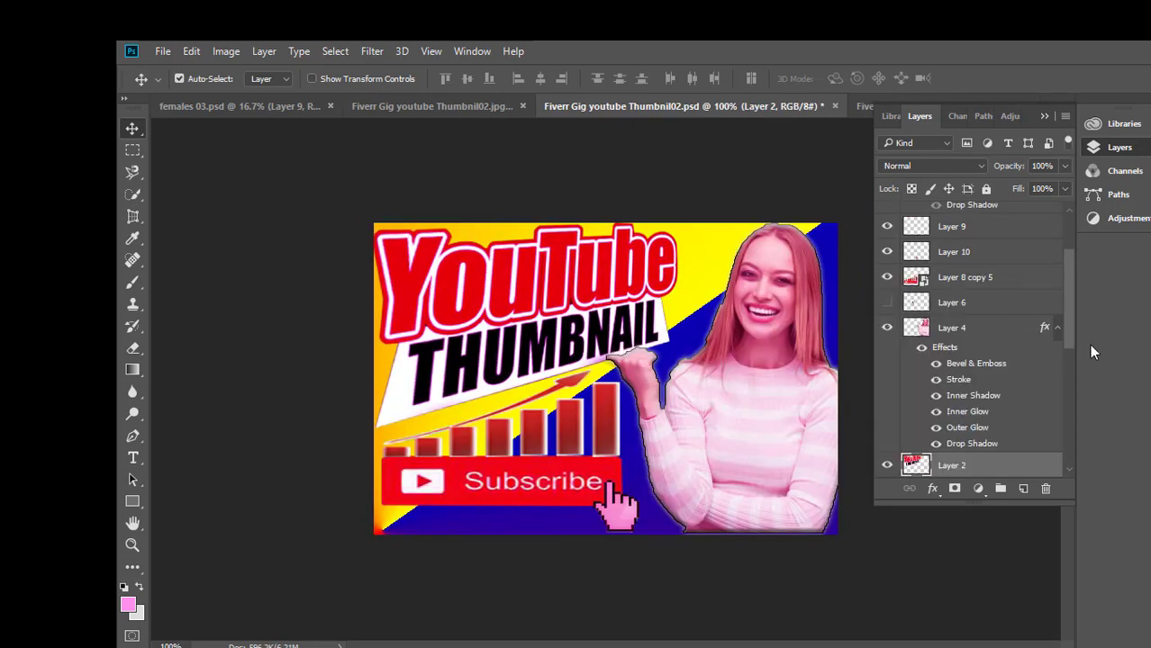
# - Duplicate Layer 8 copy 5 and drop it into Fiverr gig picture below the title
pyautogui.click(971, 281)
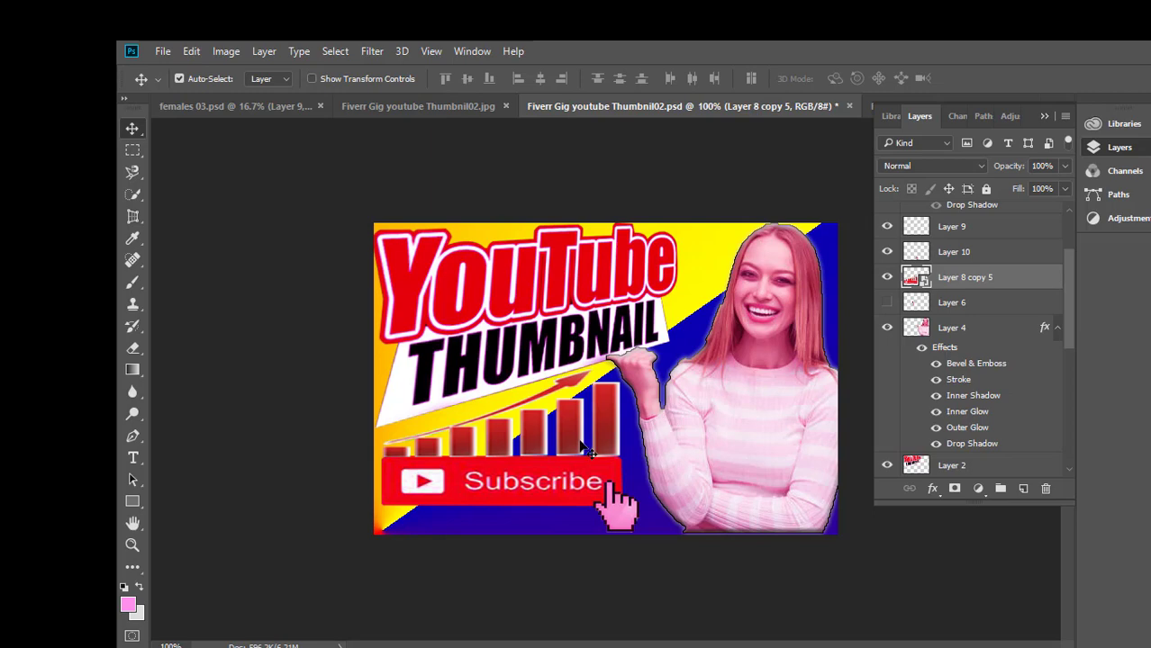
pyautogui.hotkey('ctrl', 'j')
pyautogui.hotkey('shift', 'Right')
pyautogui.hotkey('shift', 'Right')
pyautogui.hotkey('shift', 'Right')
pyautogui.hotkey('shift', 'Right')
pyautogui.hotkey('shift', 'Right')
pyautogui.hotkey('shift', 'Right')
pyautogui.hotkey('shift', 'Right')
pyautogui.hotkey('shift', 'Right')
pyautogui.hotkey('shift', 'Right')
pyautogui.hotkey('shift', 'Right')
pyautogui.hotkey('shift', 'Right')
pyautogui.hotkey('shift', 'Up')
pyautogui.hotkey('shift', 'Up')
pyautogui.hotkey('shift', 'Up')
pyautogui.hotkey('shift', 'Up')
pyautogui.hotkey('shift', 'Up')
pyautogui.hotkey('shift', 'Up')
pyautogui.hotkey('shift', 'Up')
pyautogui.moveTo(602, 441); pyautogui.dragTo(737, 437)
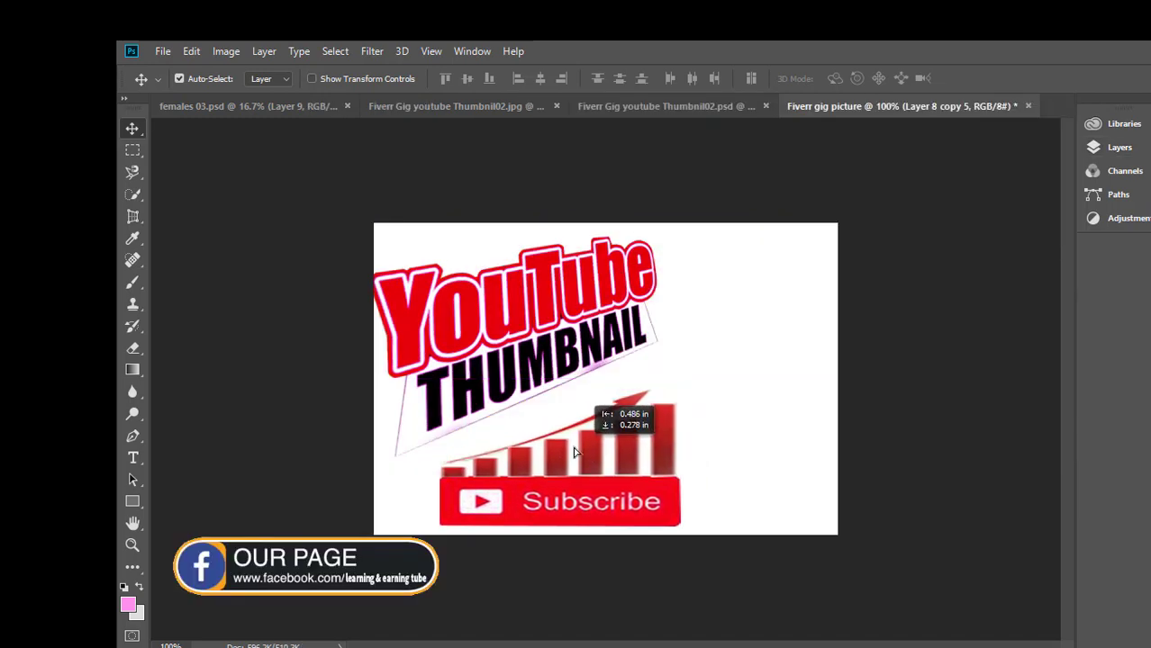
pyautogui.moveTo(557, 447); pyautogui.dragTo(520, 460)
# - Stretch the chart and Subscribe graphic to 180.84% width and 121.64% height
pyautogui.press('ctrl')
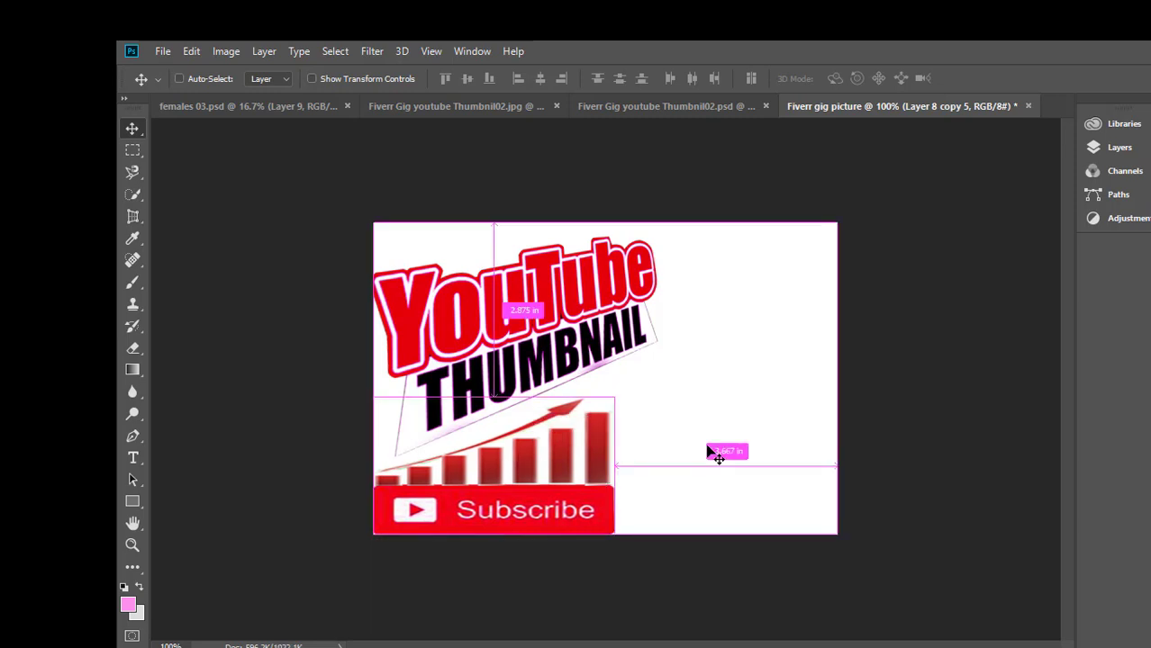
pyautogui.hotkey('ctrl', 't')
pyautogui.moveTo(617, 468); pyautogui.dragTo(631, 467)
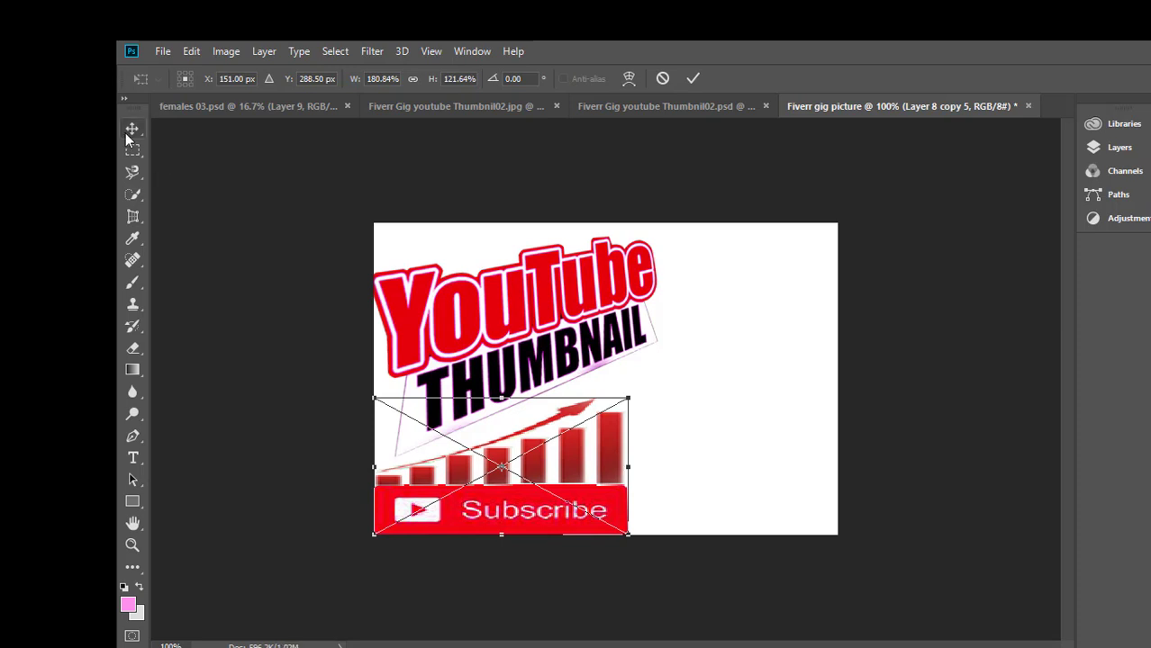
pyautogui.press('shift')
pyautogui.press('shift')
pyautogui.press('shift')
pyautogui.press('shift')
pyautogui.press('shift')
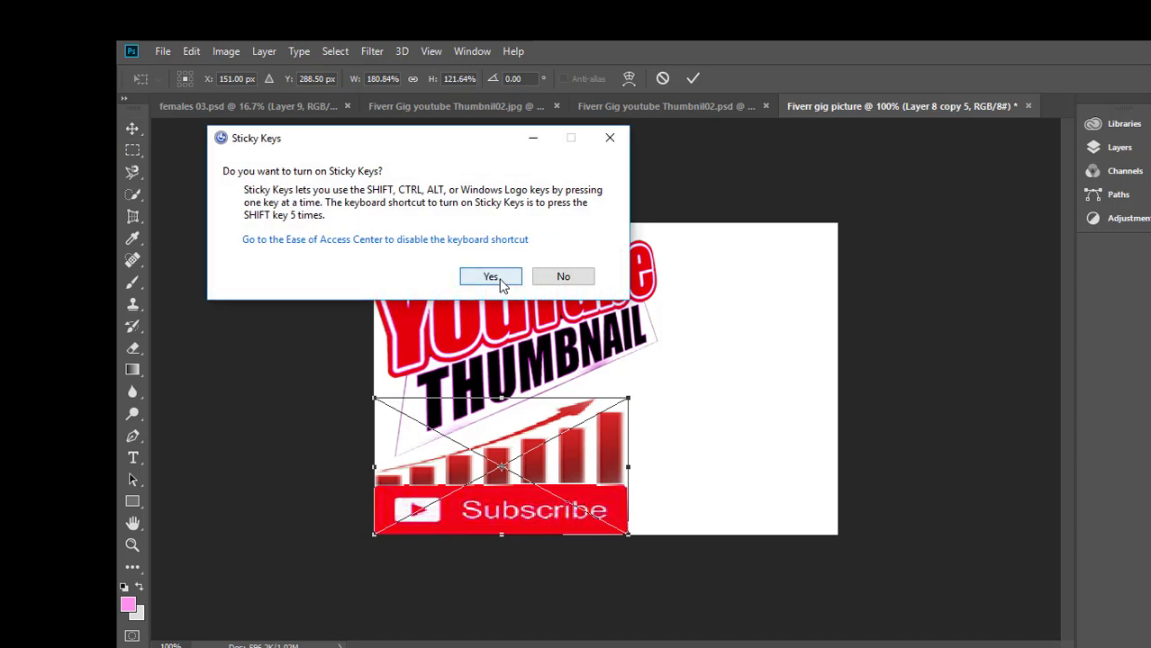
pyautogui.click(489, 276)
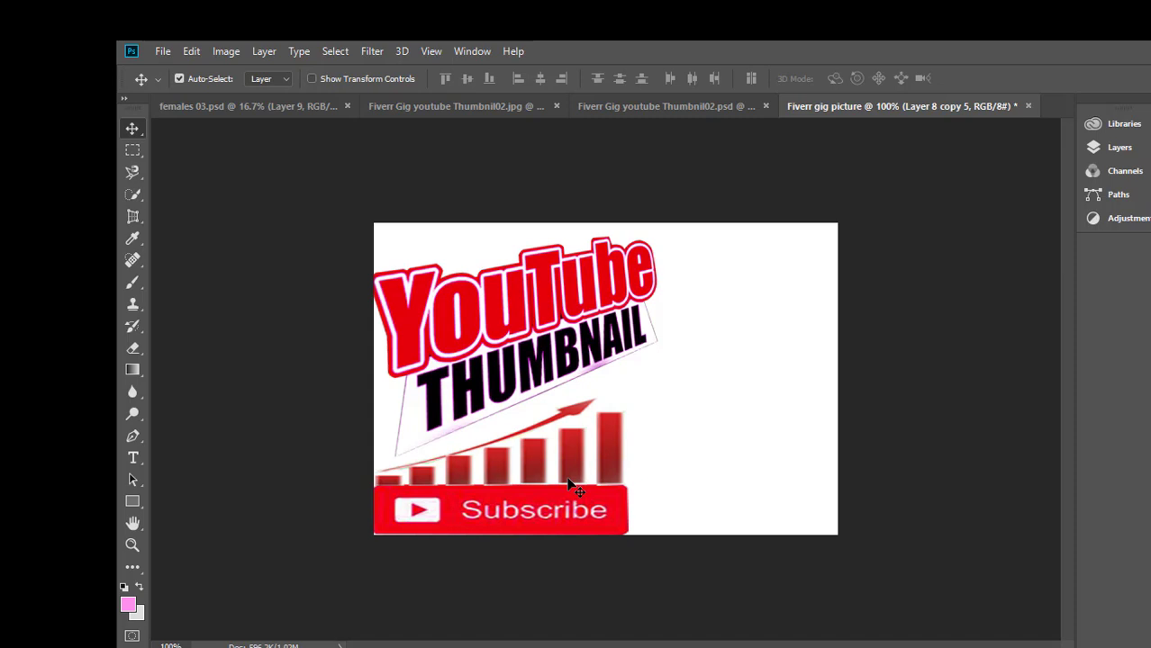
# - In Thumbnil02.psd, undo a stray move and toggle Layer 10 to identify it
pyautogui.click(678, 106)
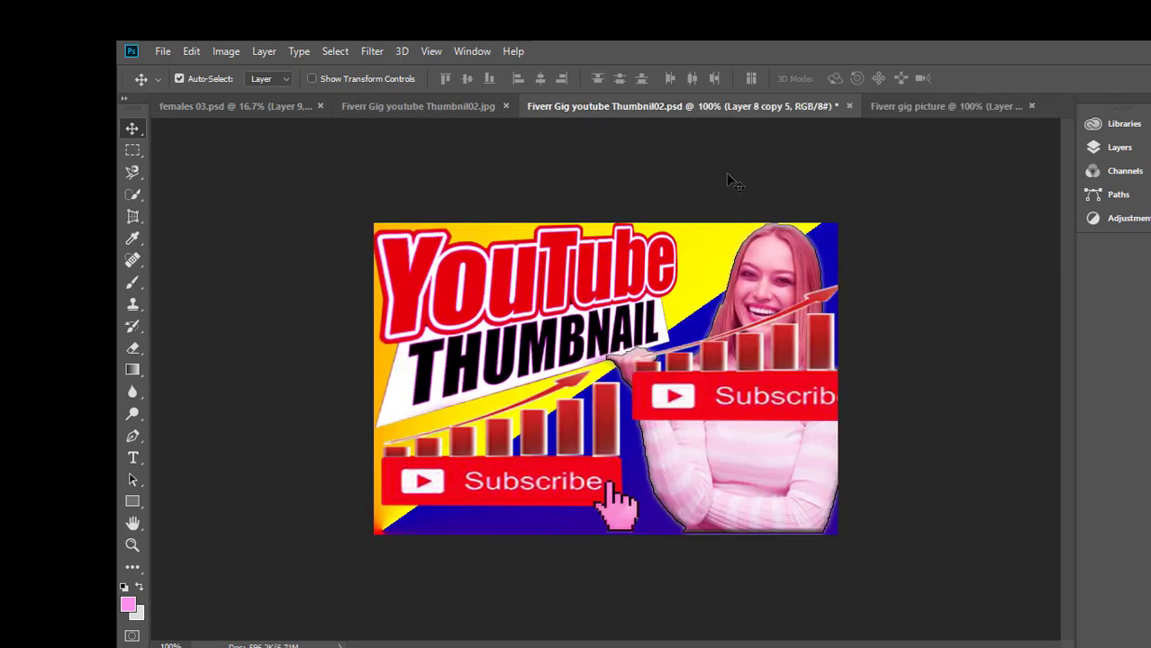
pyautogui.moveTo(789, 363); pyautogui.dragTo(749, 378)
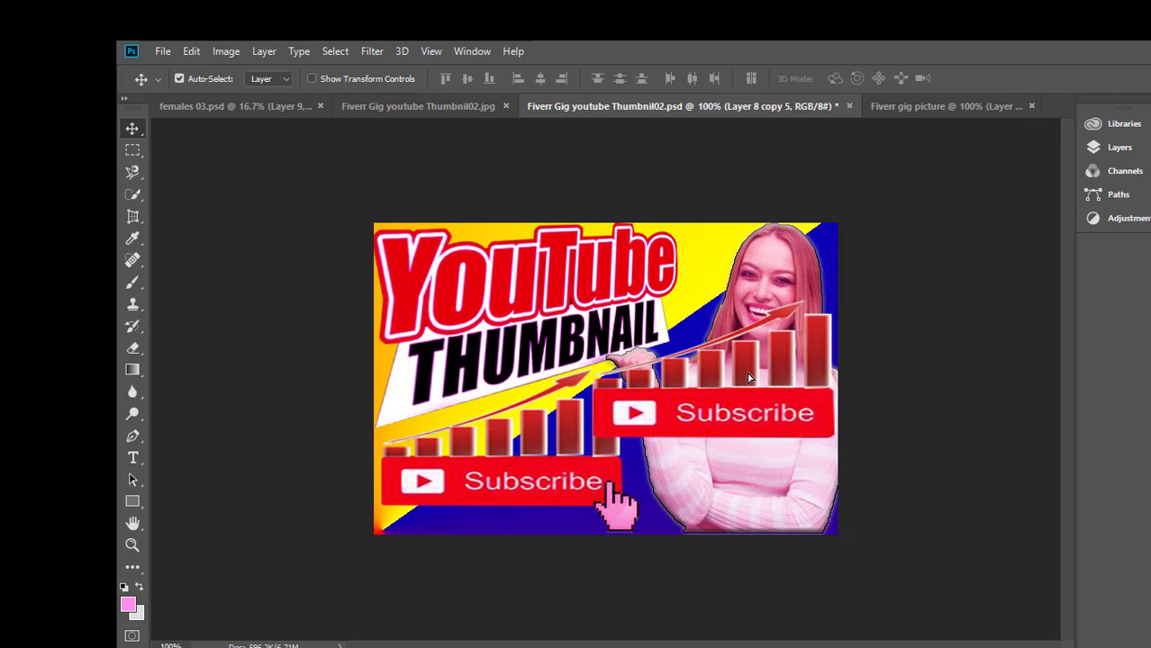
pyautogui.hotkey('ctrl', 'alt', 'z')
pyautogui.hotkey('ctrl', 'alt', 'z')
pyautogui.hotkey('ctrl', 'alt', 'z')
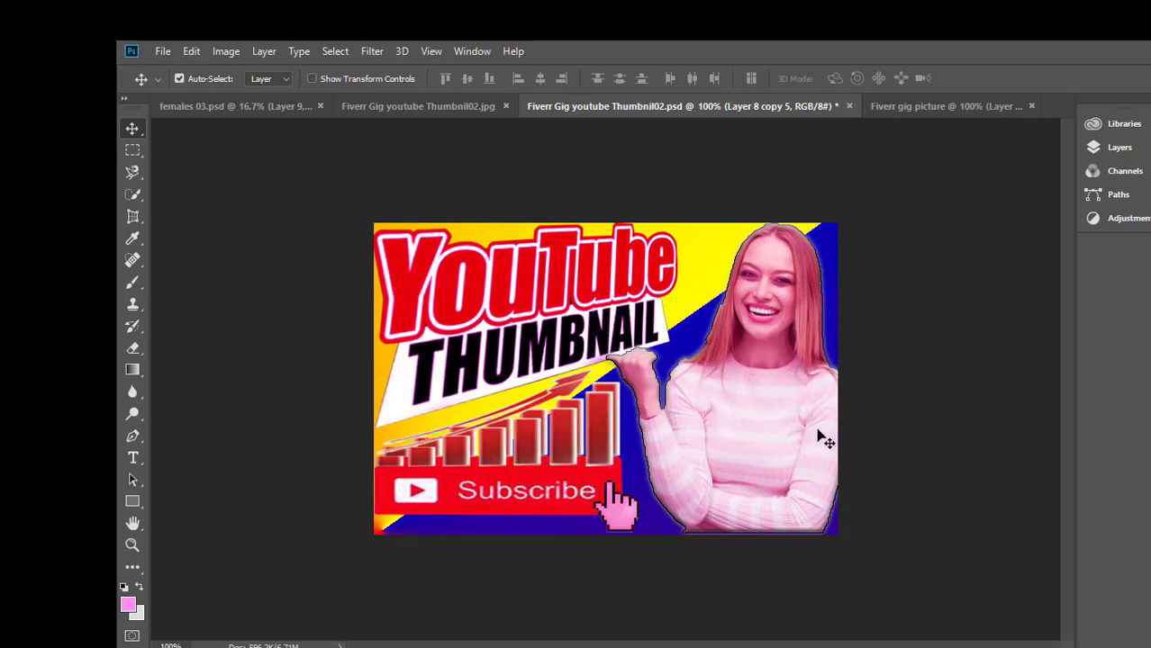
pyautogui.press('F7')
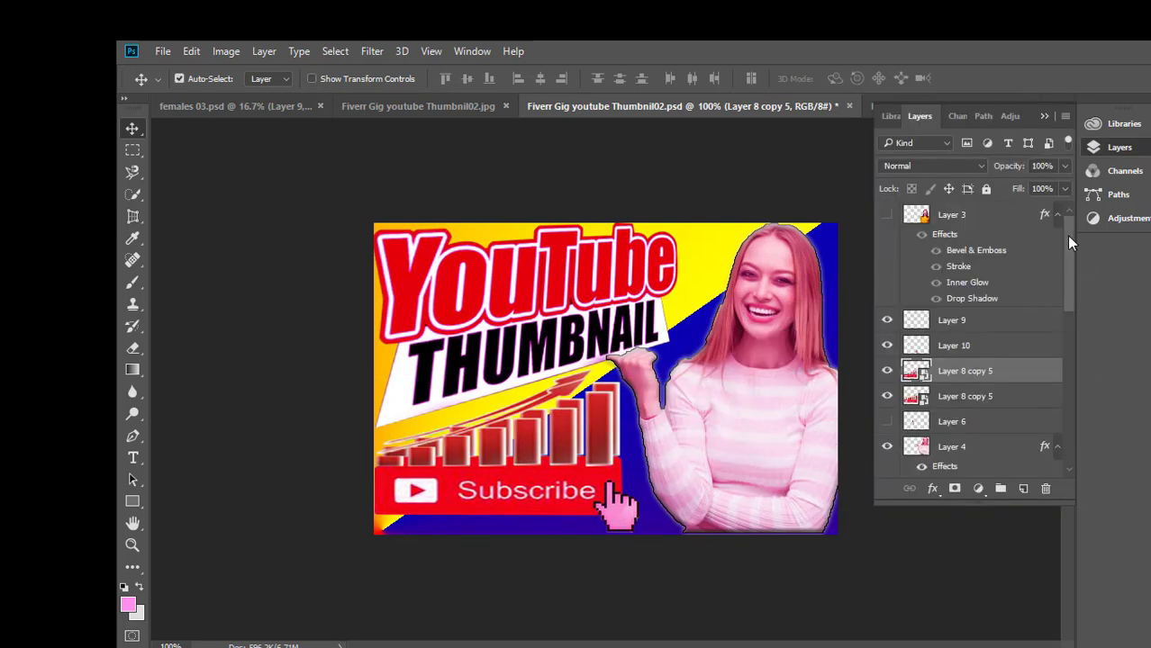
pyautogui.scroll(-1, 1066, 235)
pyautogui.click(954, 331)
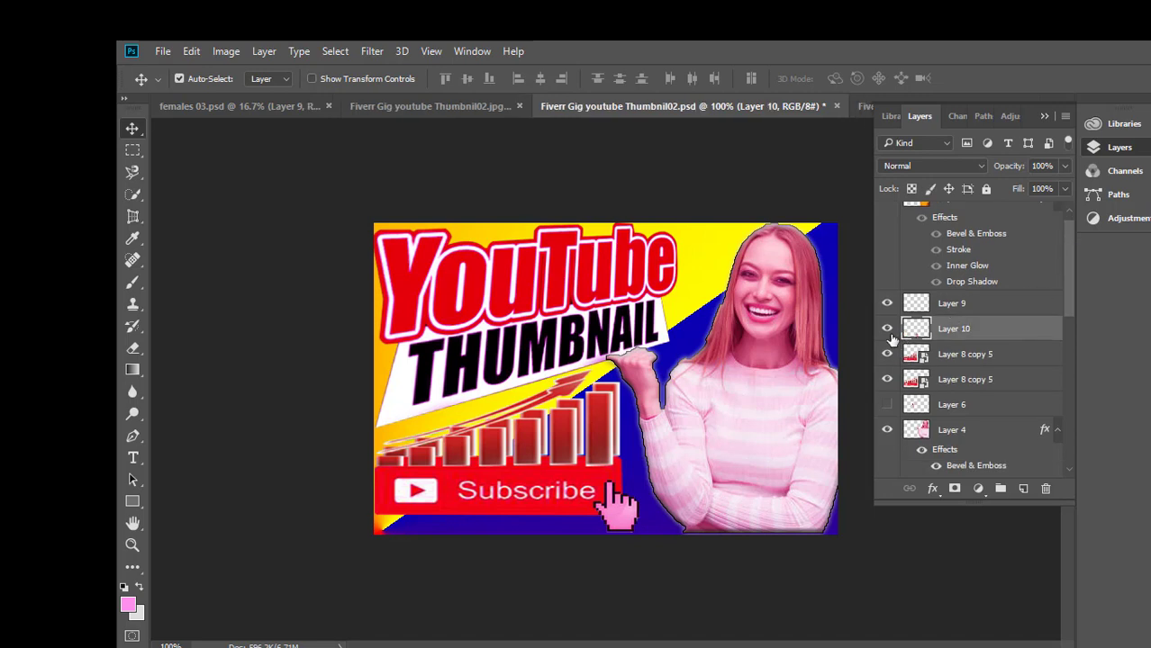
pyautogui.click(888, 331)
pyautogui.click(888, 331)
# - Duplicate the pink hand cursor and carry it into Fiverr gig picture as Layer 2
pyautogui.press('ctrl')
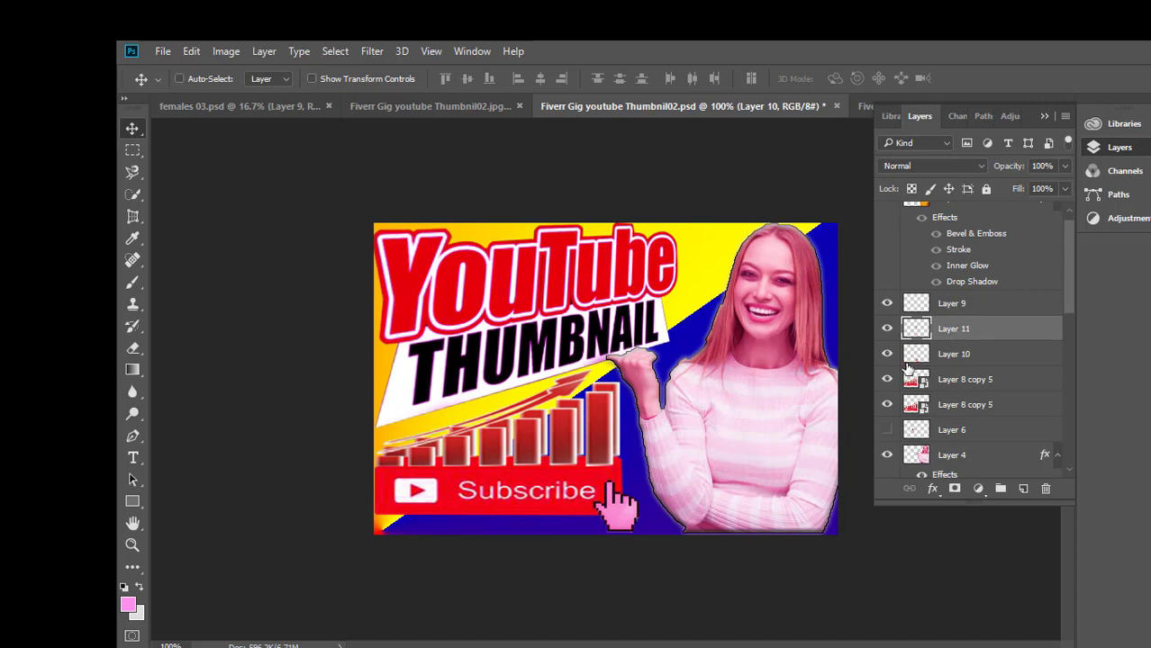
pyautogui.moveTo(664, 459); pyautogui.dragTo(772, 292)
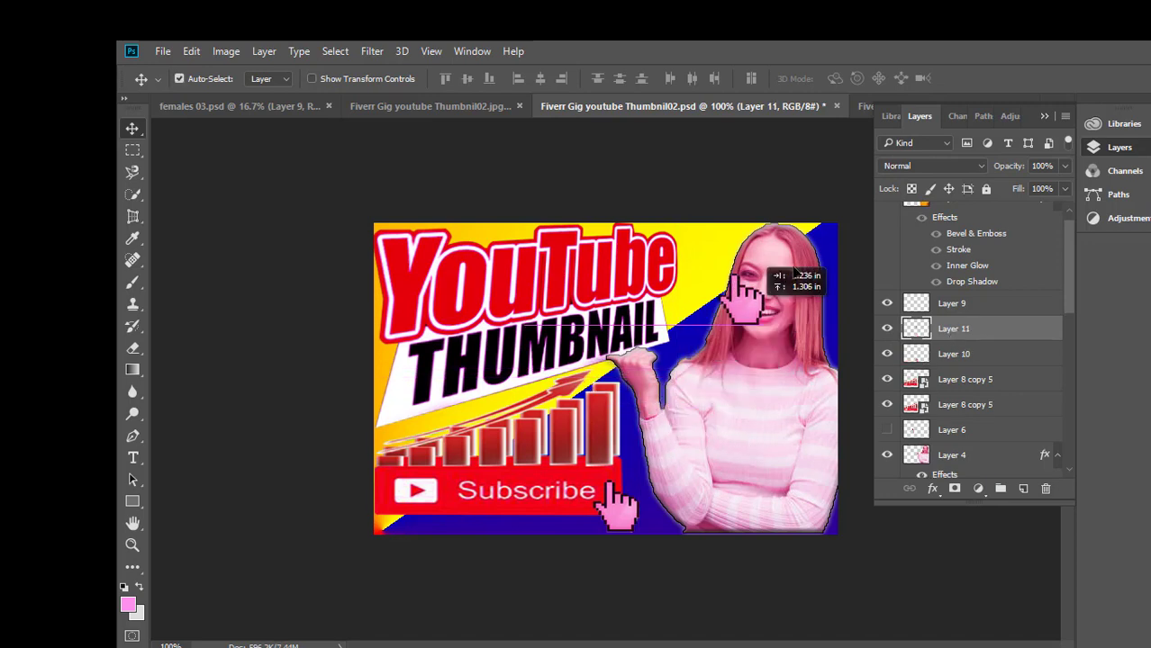
pyautogui.hotkey('shift', 'Right')
pyautogui.hotkey('shift', 'Right')
pyautogui.hotkey('shift', 'Right')
pyautogui.hotkey('shift', 'Right')
pyautogui.hotkey('shift', 'Right')
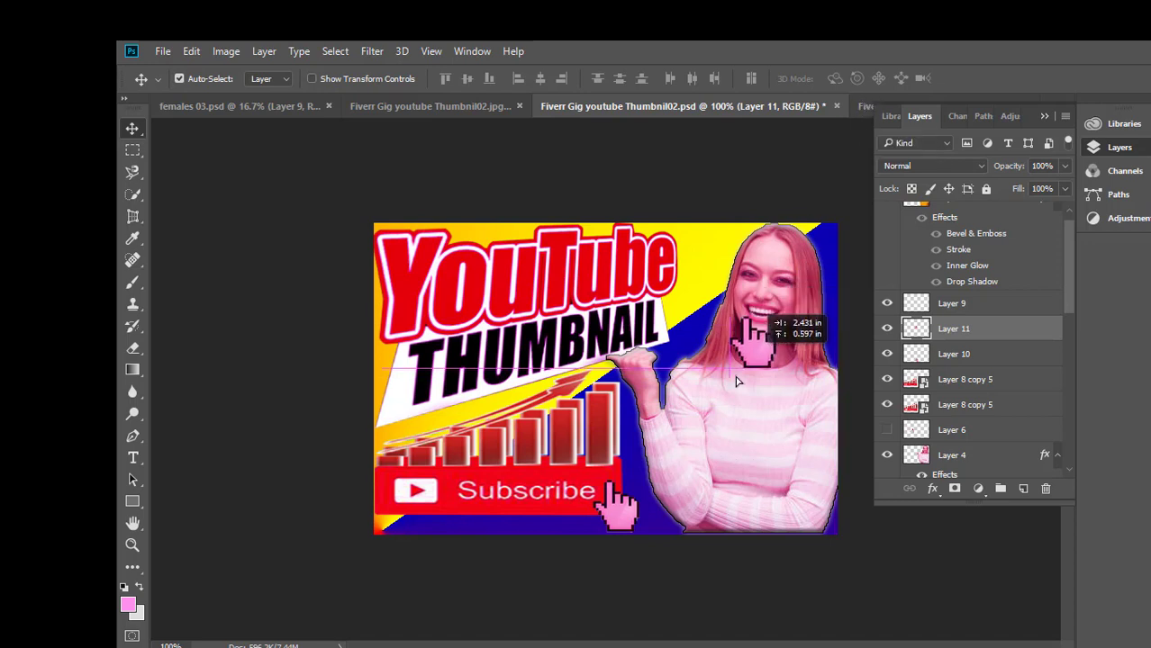
pyautogui.moveTo(737, 379); pyautogui.dragTo(598, 515)
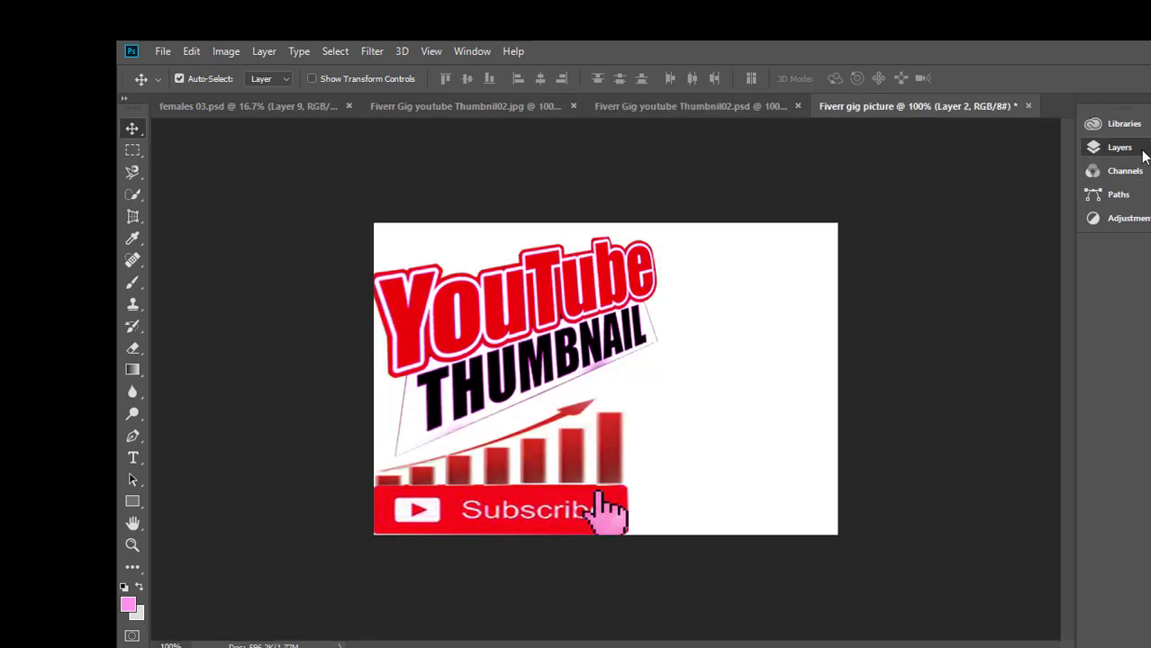
# - Move Layer 8 copy 5 up and widen it, then set the pink hand on the Subscribe button's right end
pyautogui.click(1142, 154)
pyautogui.click(950, 244)
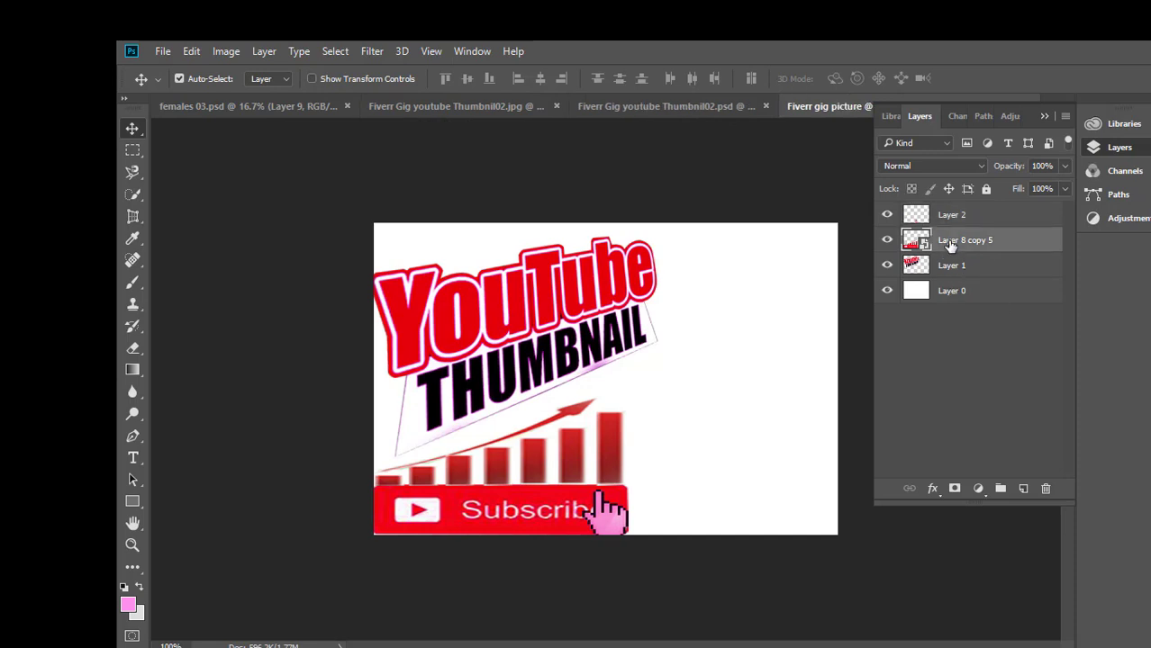
pyautogui.press('ctrl')
pyautogui.hotkey('ctrl', 't')
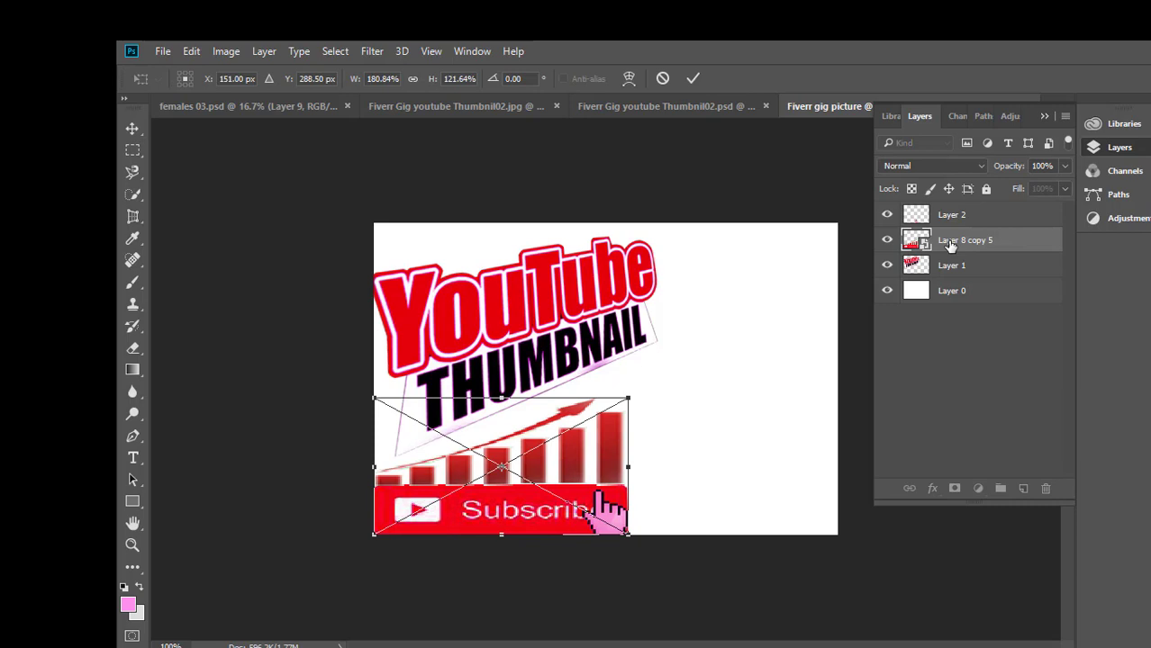
pyautogui.moveTo(595, 468); pyautogui.dragTo(594, 450)
pyautogui.moveTo(627, 447); pyautogui.dragTo(642, 452)
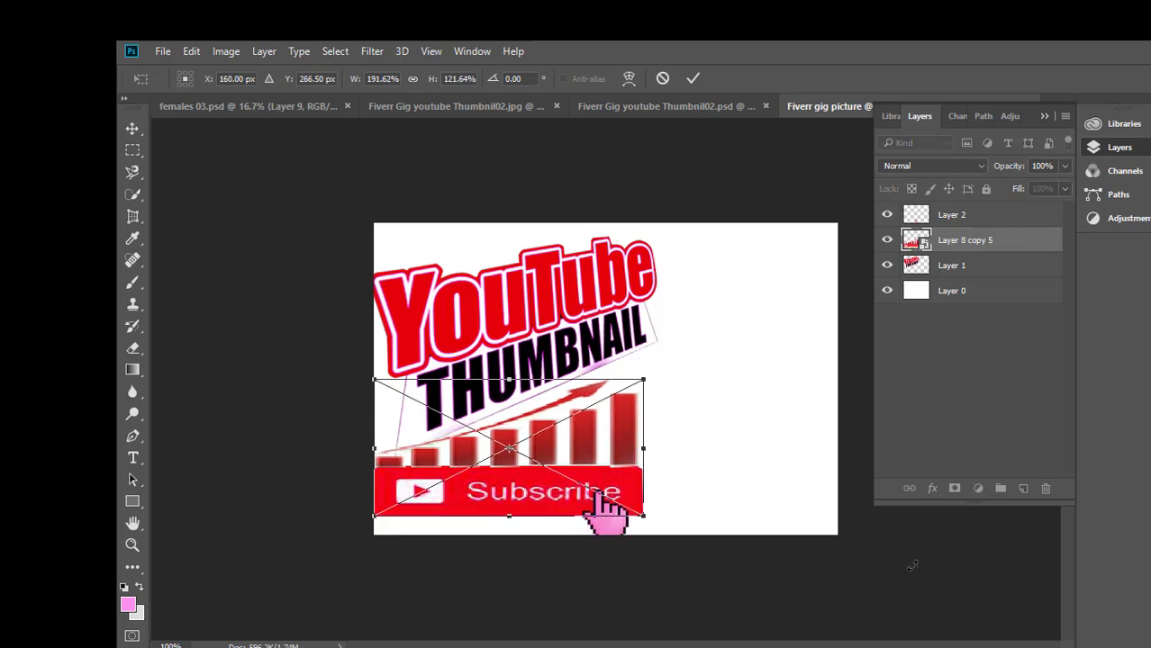
pyautogui.click(132, 129)
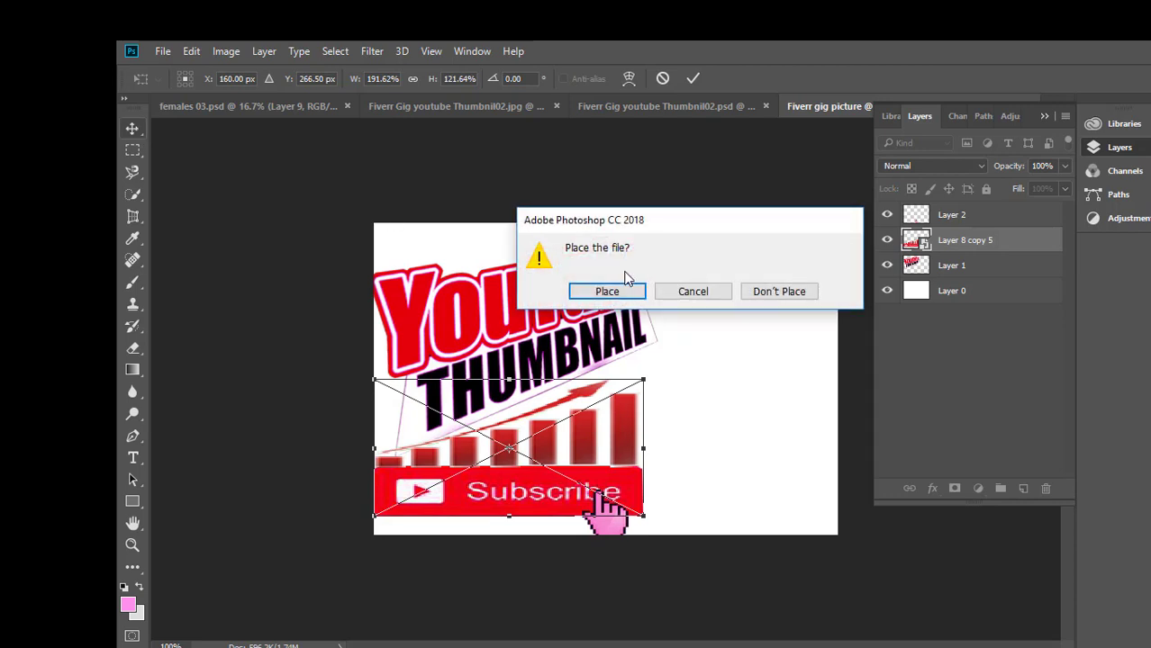
pyautogui.click(607, 297)
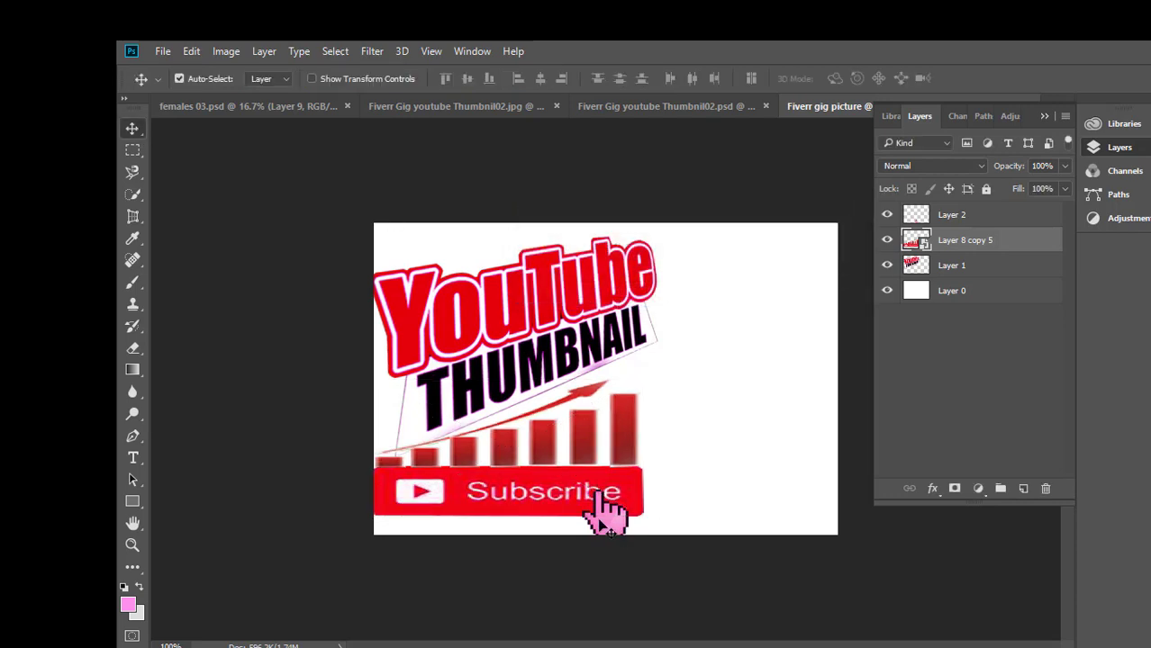
pyautogui.moveTo(608, 517)
pyautogui.mouseDown()
pyautogui.moveTo(529, 515)
pyautogui.moveTo(601, 510)
pyautogui.moveTo(612, 520)
pyautogui.mouseUp()
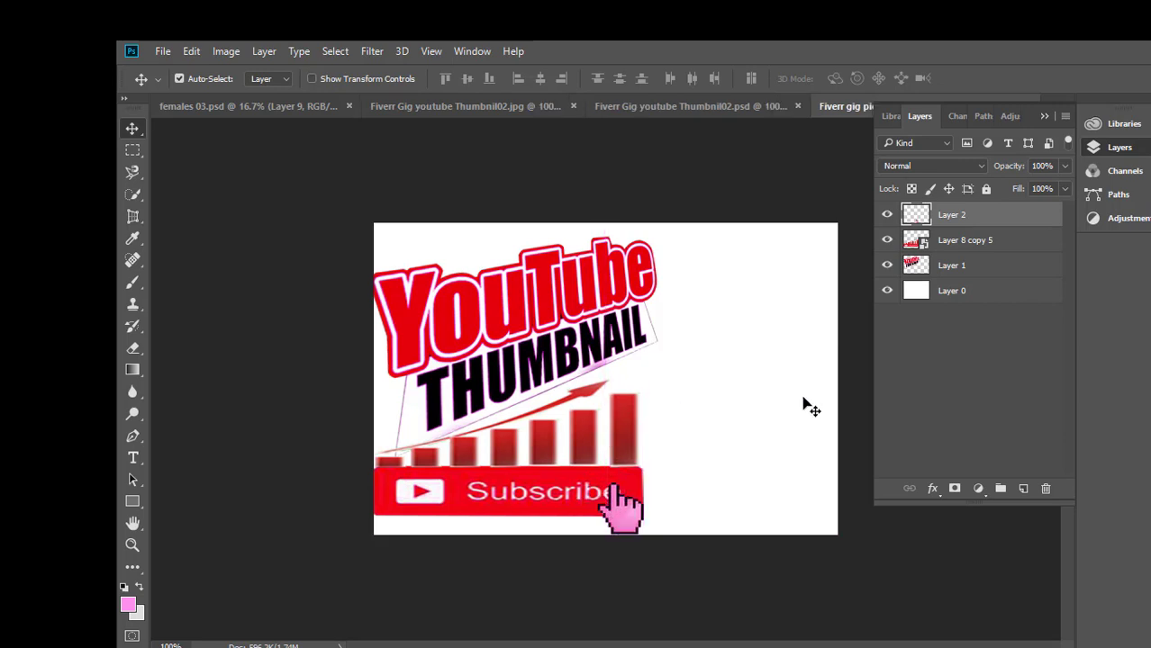
# - Duplicate Layer 4 and place the copy as Layer 3 on the right side of Fiverr gig picture
pyautogui.click(720, 107)
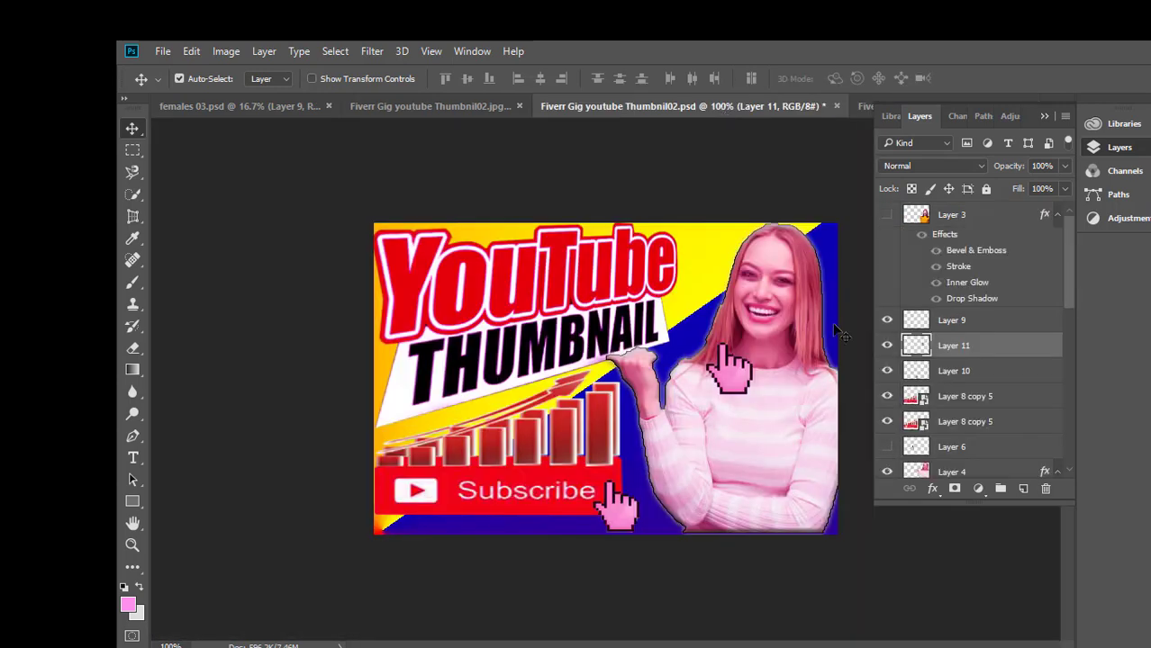
pyautogui.moveTo(1067, 224); pyautogui.dragTo(1058, 282)
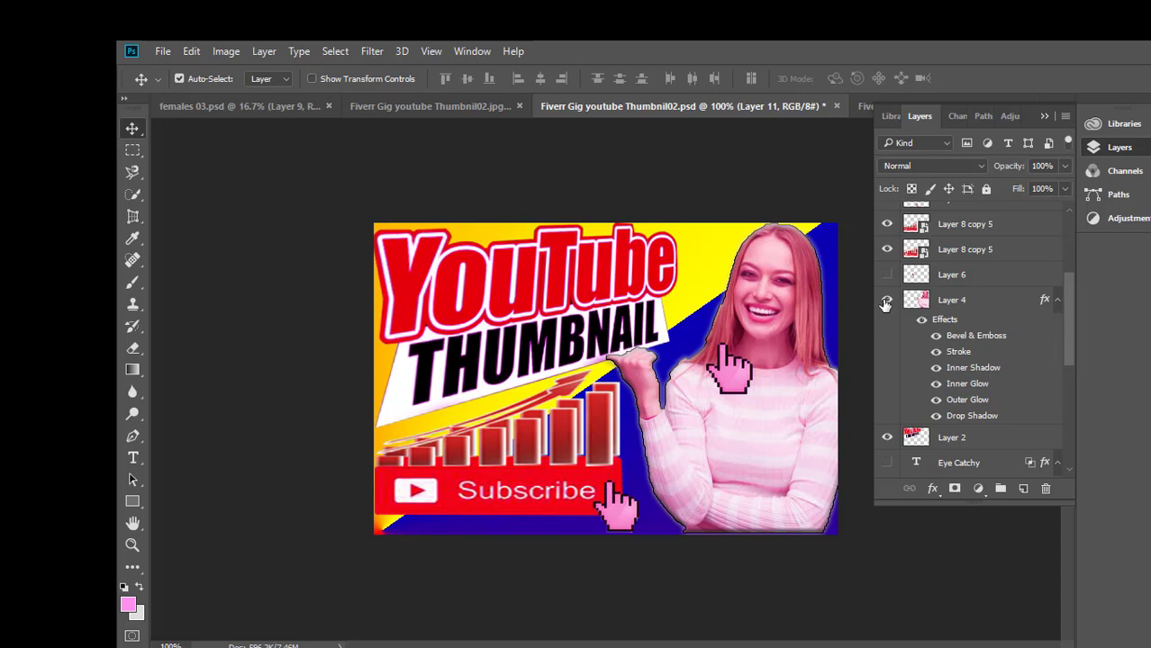
pyautogui.click(956, 306)
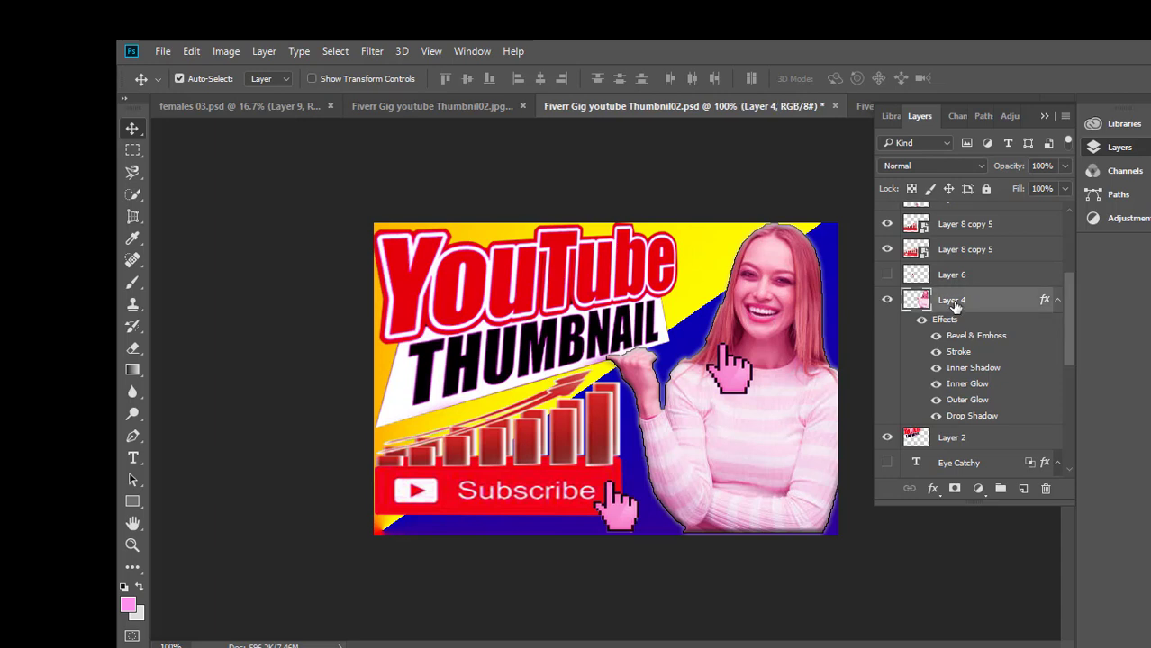
pyautogui.hotkey('ctrl', 'j')
pyautogui.moveTo(813, 408); pyautogui.dragTo(736, 425)
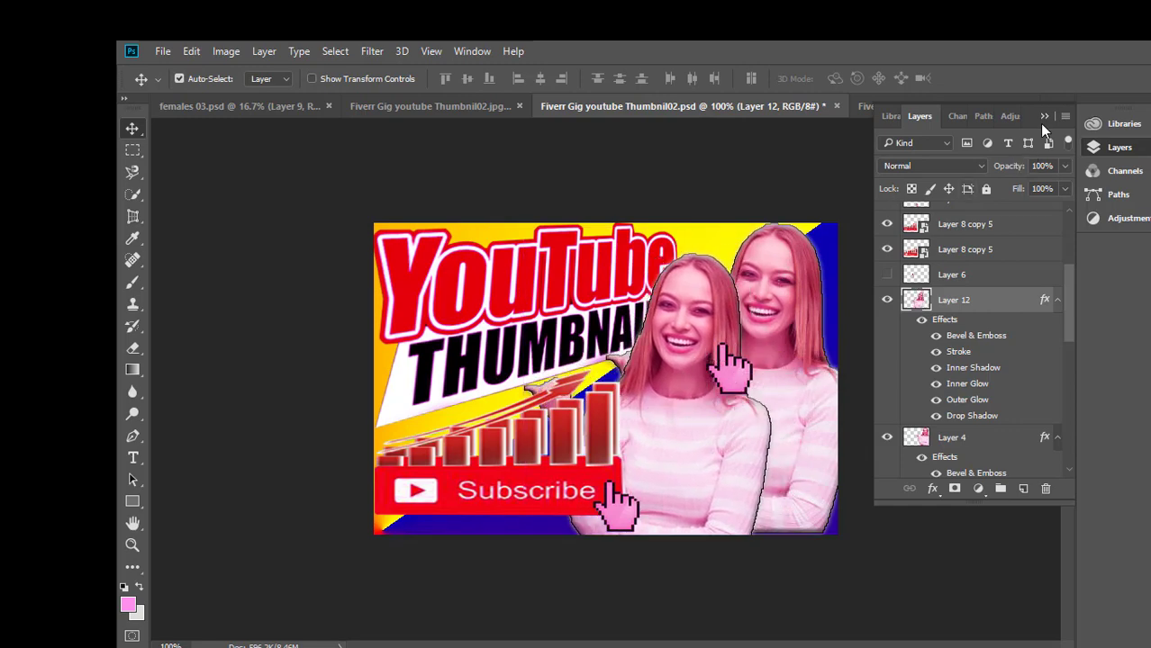
pyautogui.click(1045, 117)
pyautogui.moveTo(675, 349); pyautogui.dragTo(753, 388)
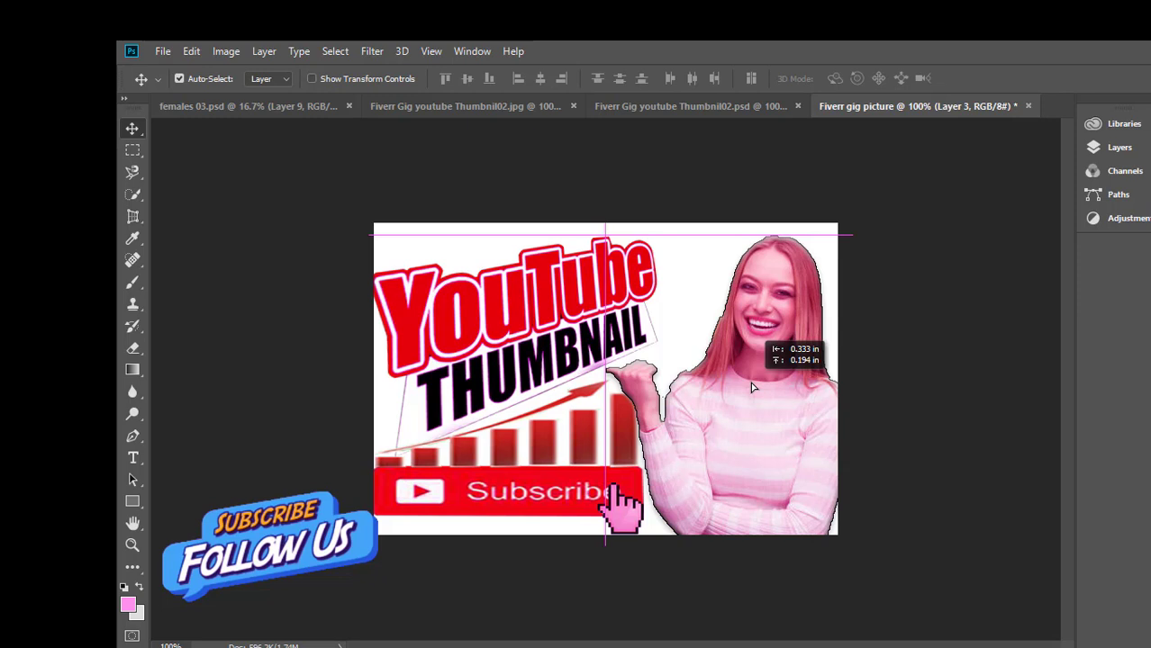
pyautogui.moveTo(753, 388); pyautogui.dragTo(752, 387)
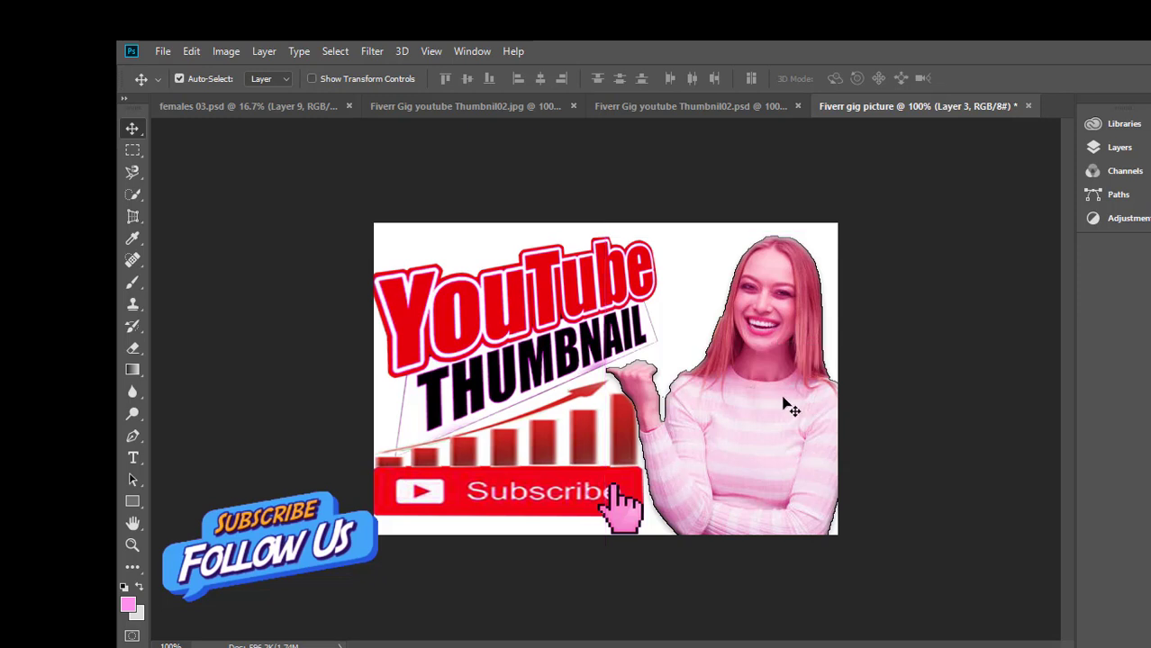